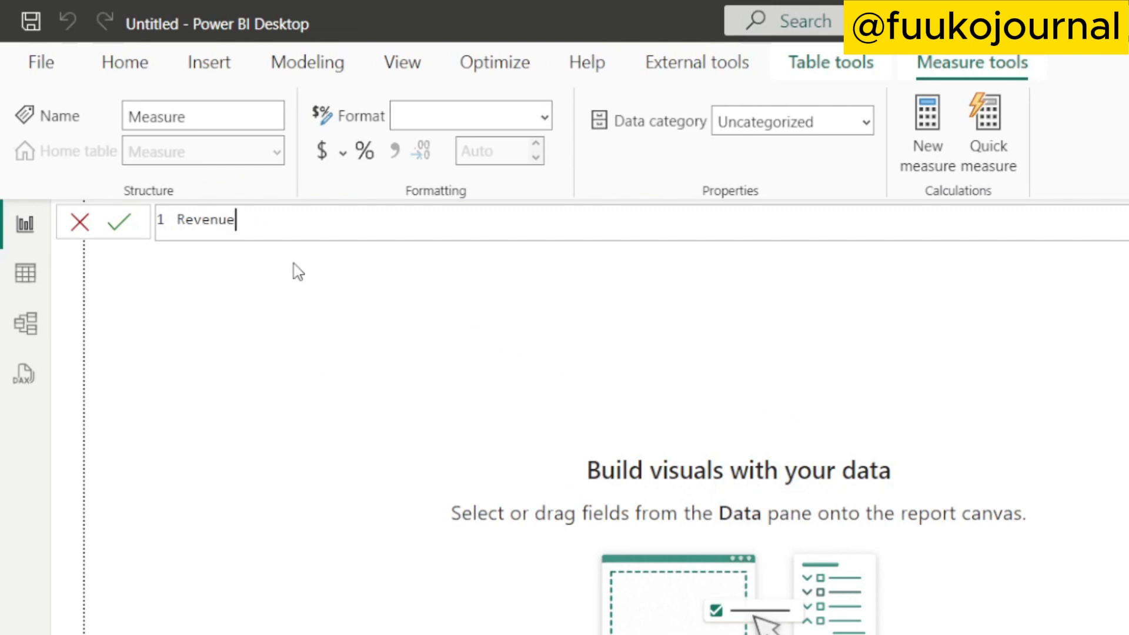
Define a Revenues measure that sums the Fact Table's Value (kUSD) column
type("=")
key("shift+Return")
type("sum(")
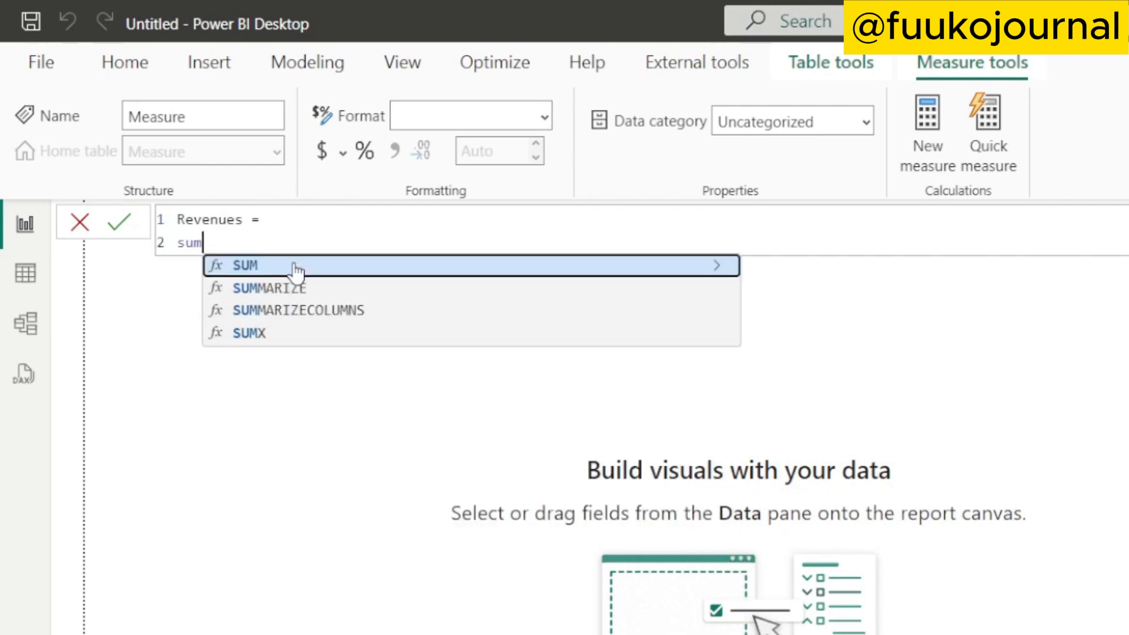
key("Down")
key("Down")
key("Tab")
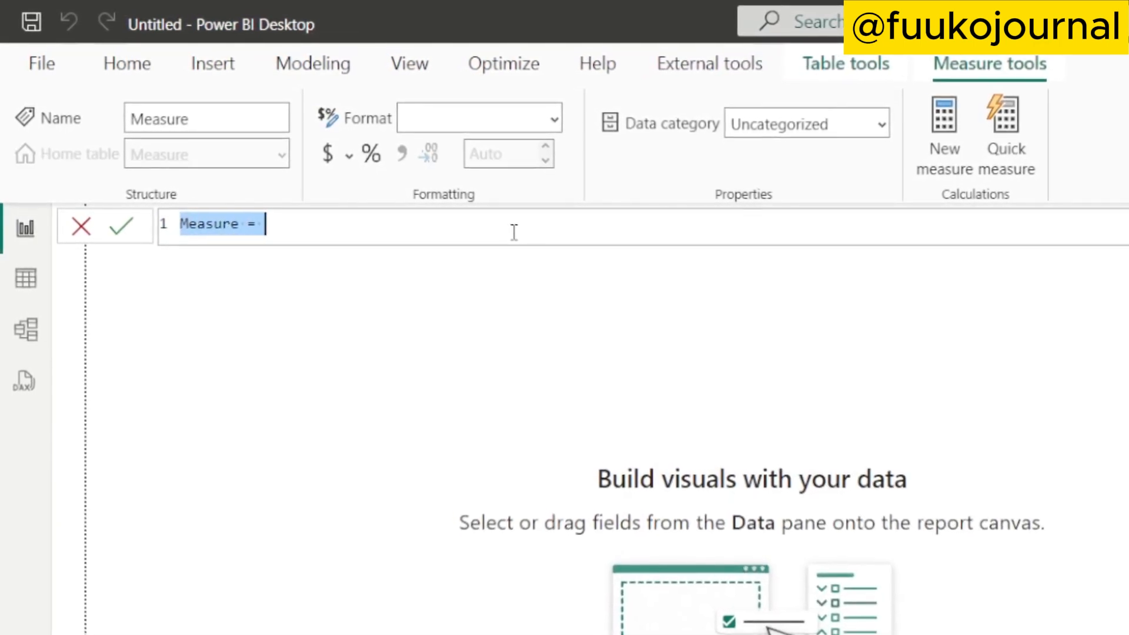
Create a Target measure that sums the Fact Table's Target (kUSD) column
type("Target =")
key("shift+Return")
type("sum(")
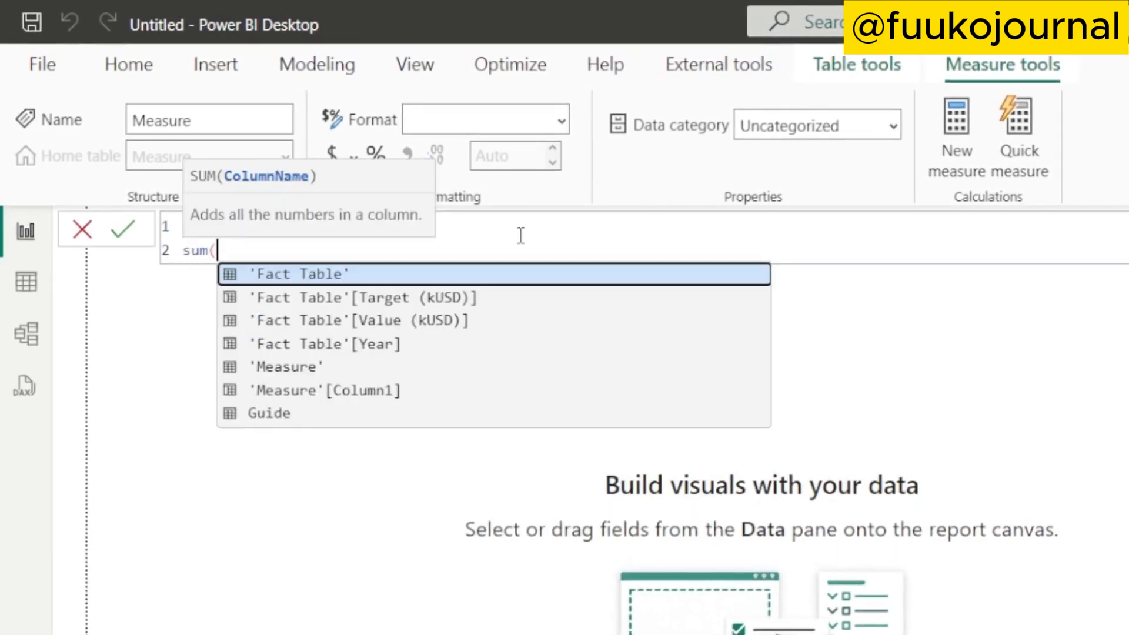
key("Down")
key("Down")
key("Up")
key("Tab")
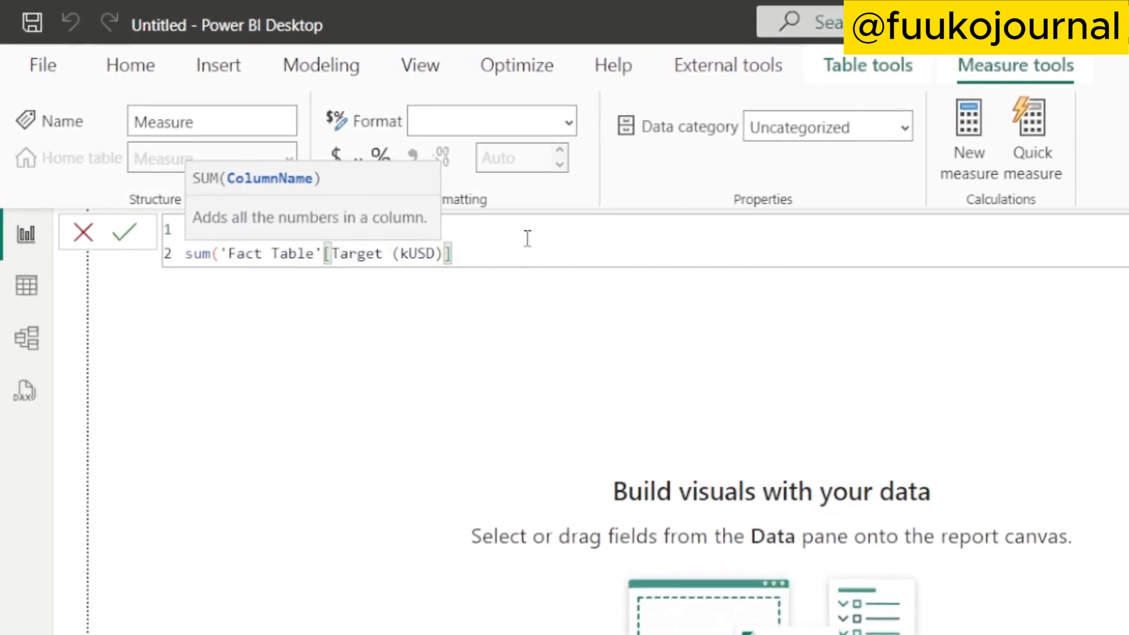
type(")")
key("Return")
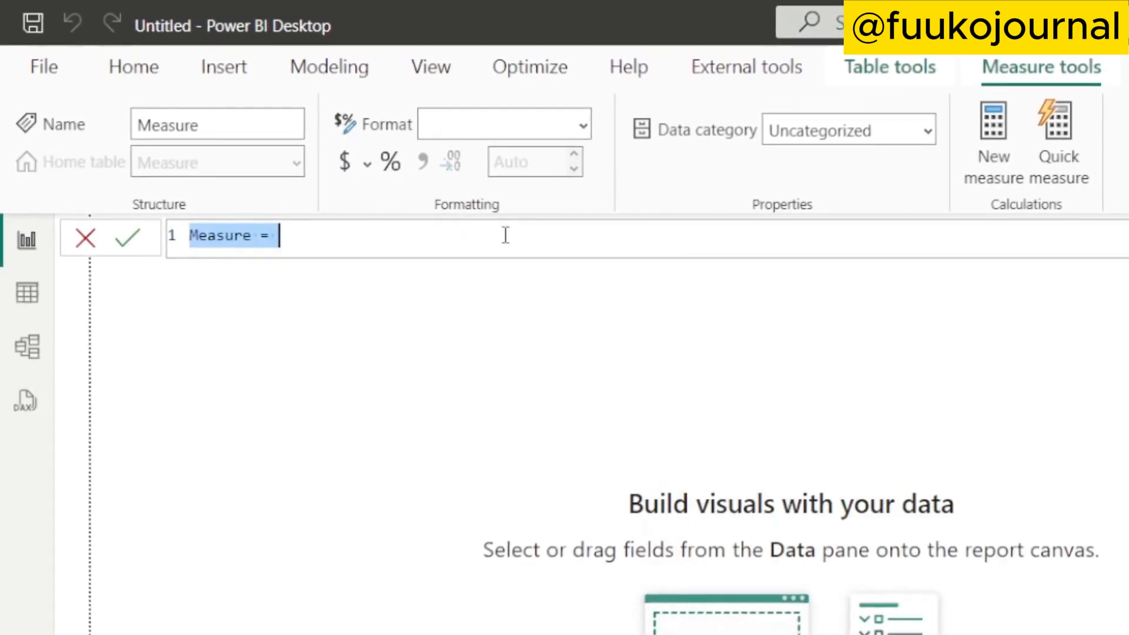
Create a Variance measure calculated as [Target] - [Revenues]
type("Variance =")
key("shift+Return")
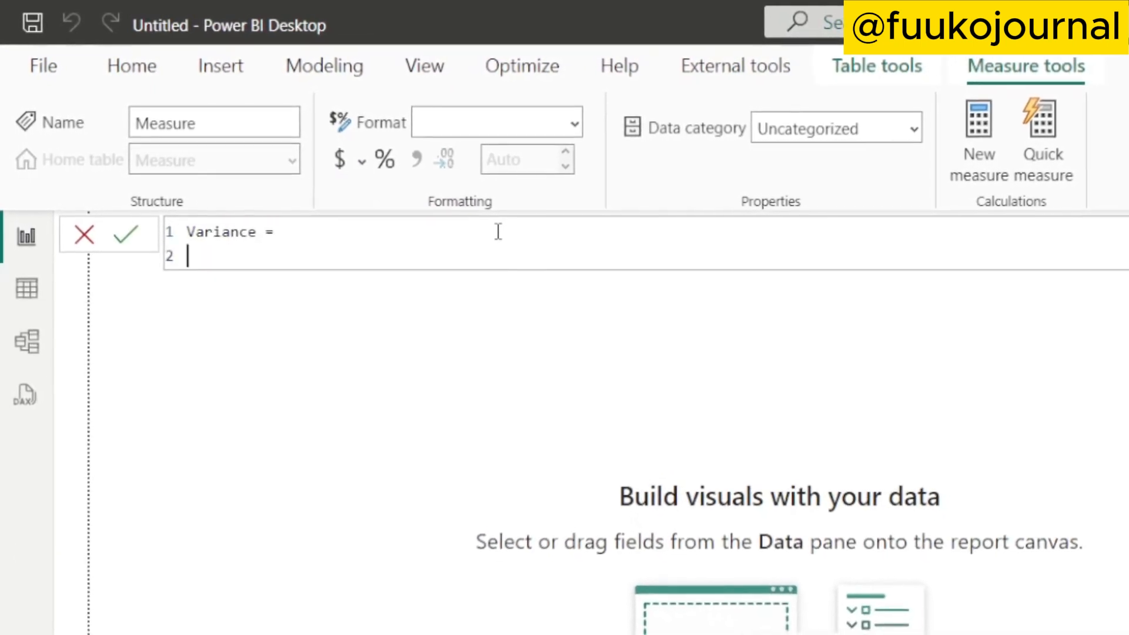
type("target")
key("Tab")
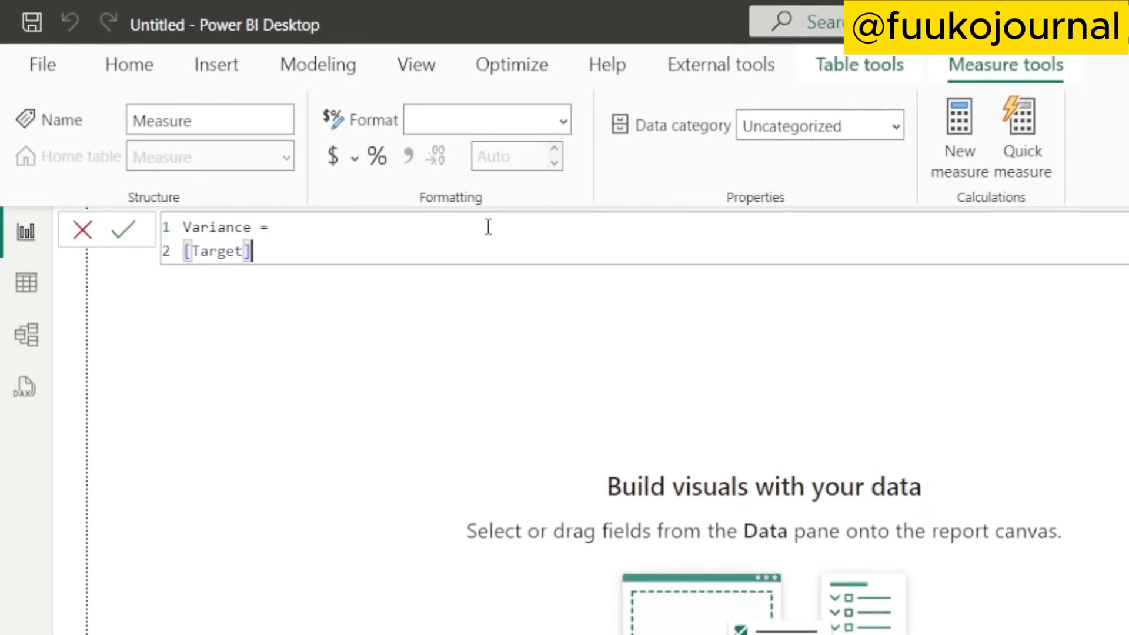
type("- rev")
key("Tab")
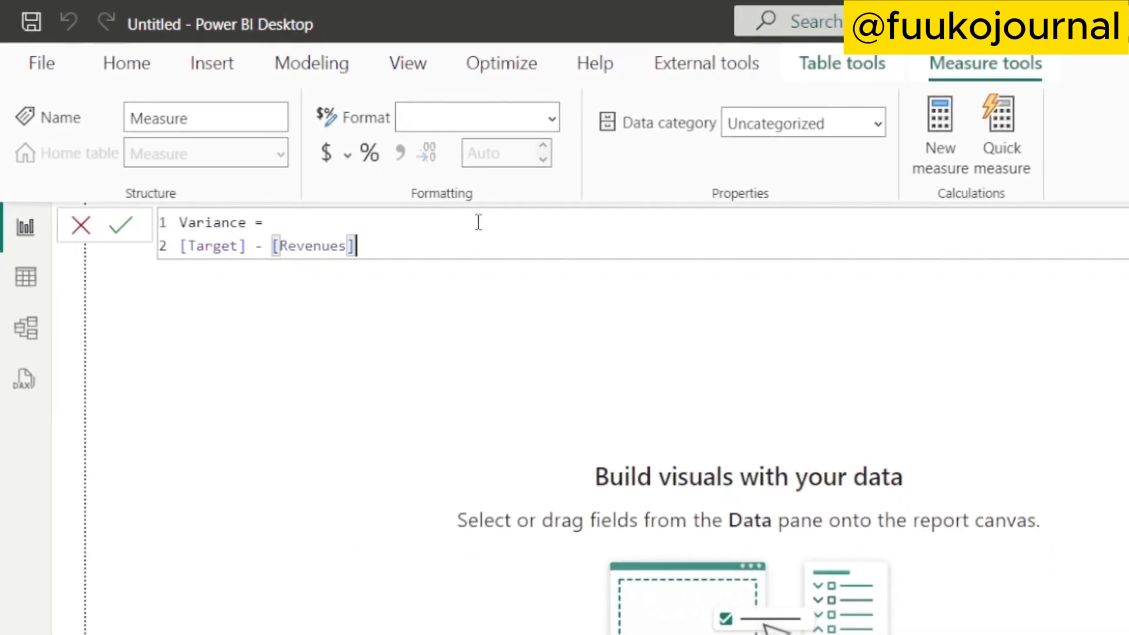
key("Return")
Delete the placeholder Column1 from the Measure table in the model
right_click(1118, 229)
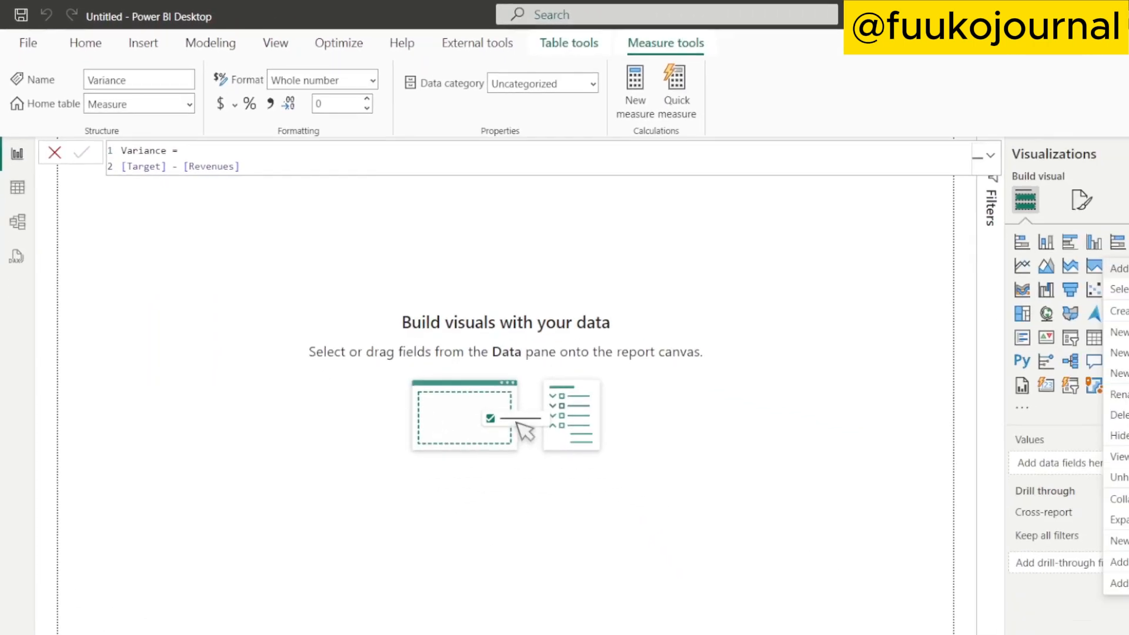
right_click(1109, 228)
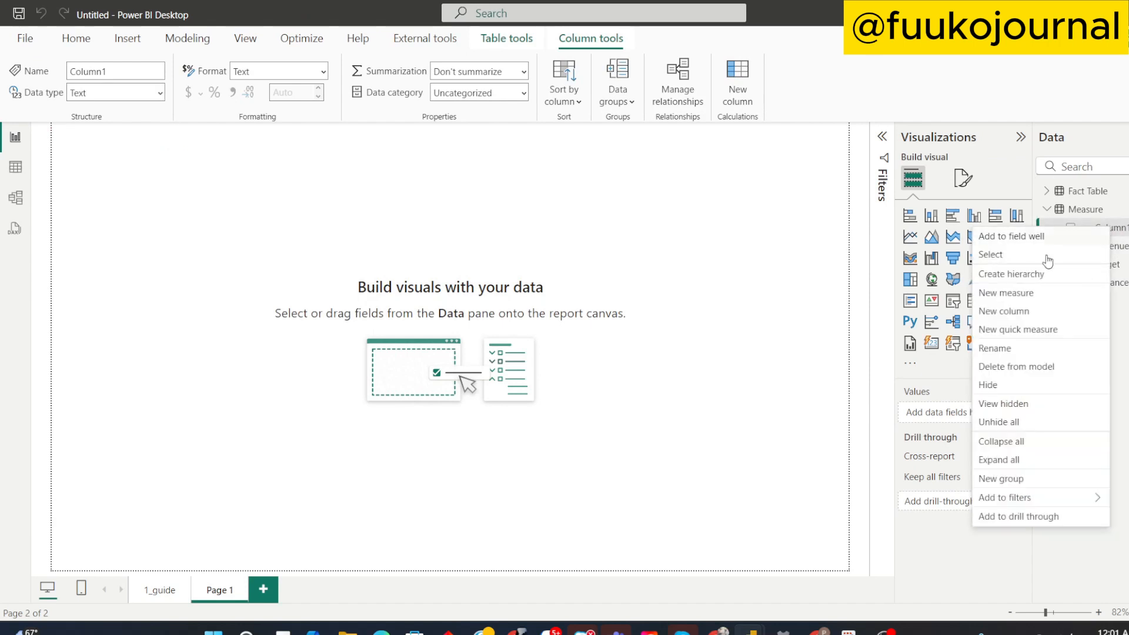
left_click(1016, 366)
left_click(674, 353)
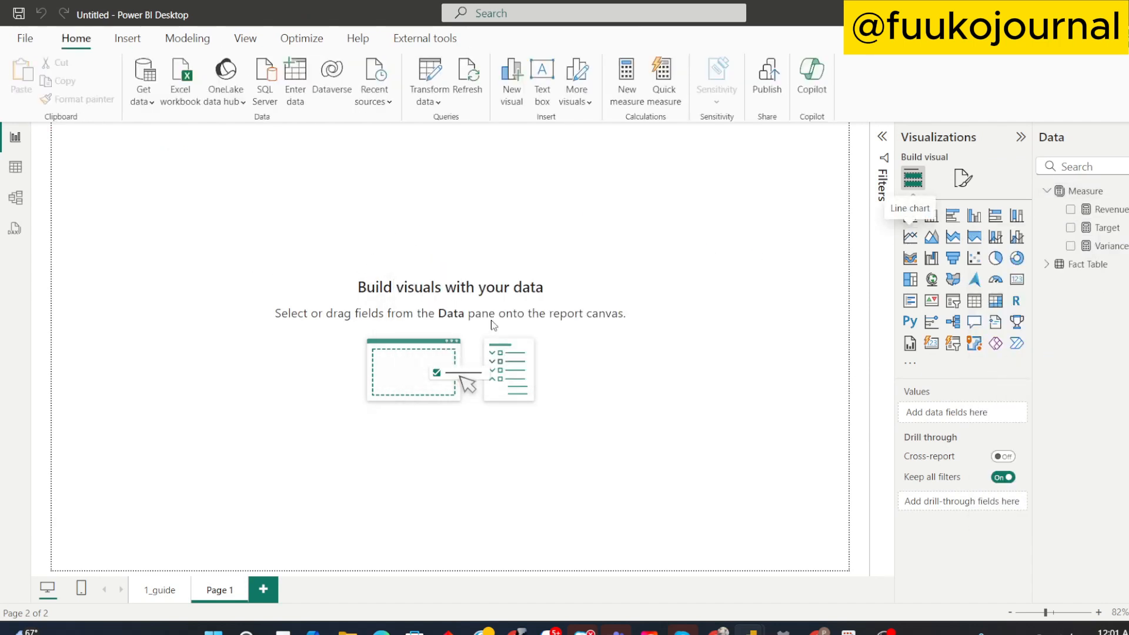
Build a line chart covering most of Page 1, with Year on the X-axis and Revenues and Target on the Y-axis
left_click(910, 237)
left_click_drag(231, 294, 847, 504)
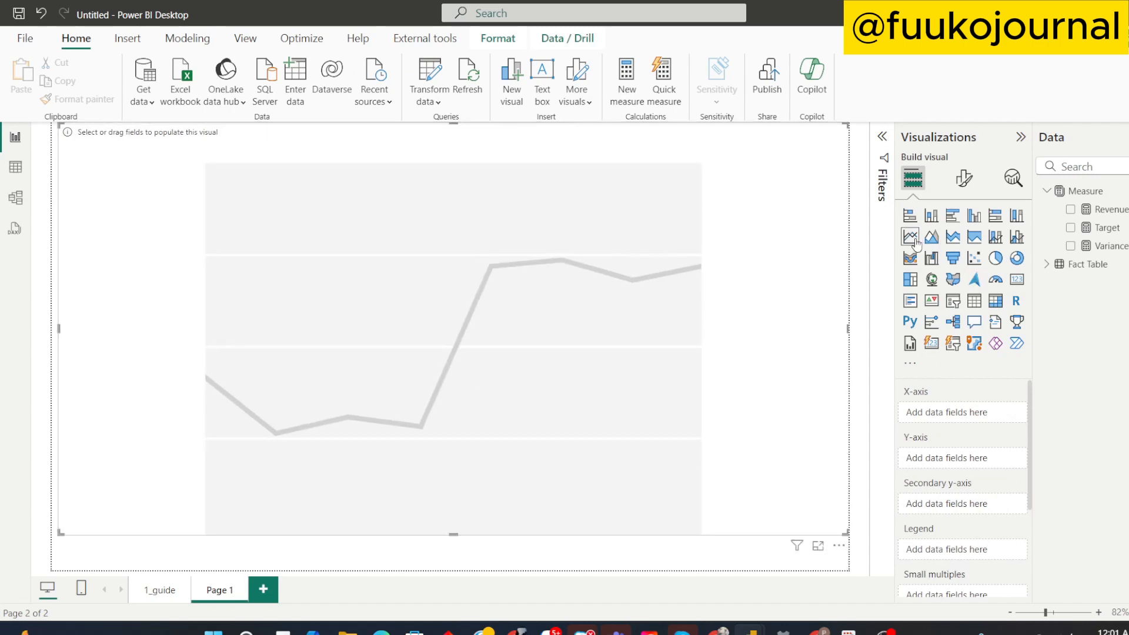
left_click(1047, 264)
left_click_drag(986, 438, 983, 419)
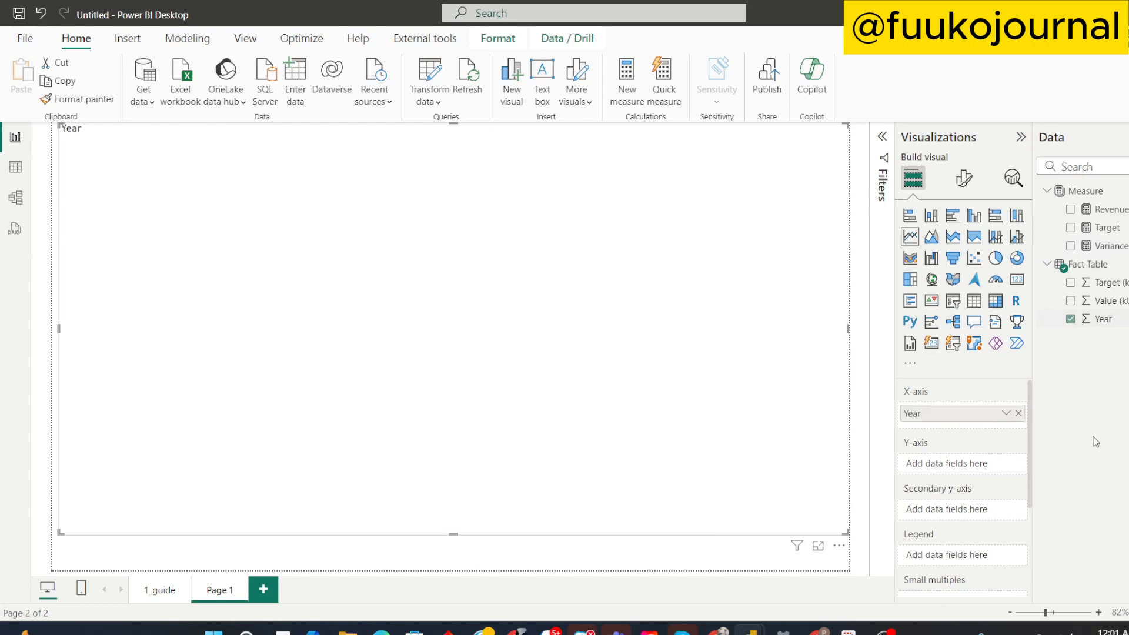
left_click_drag(1106, 215, 946, 464)
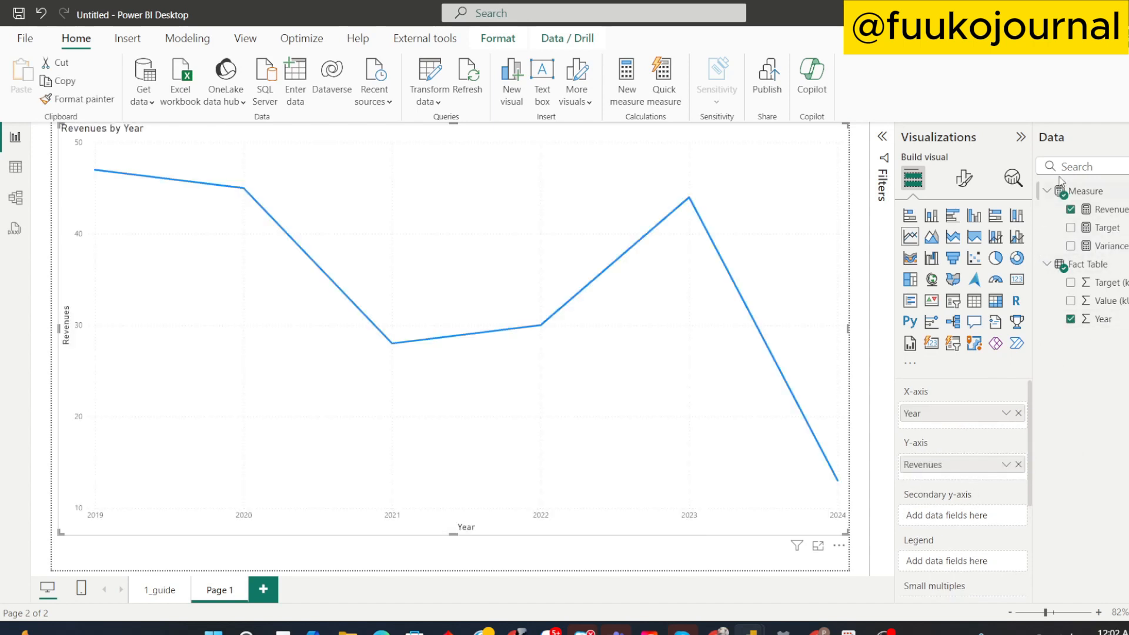
left_click_drag(1093, 232, 994, 473)
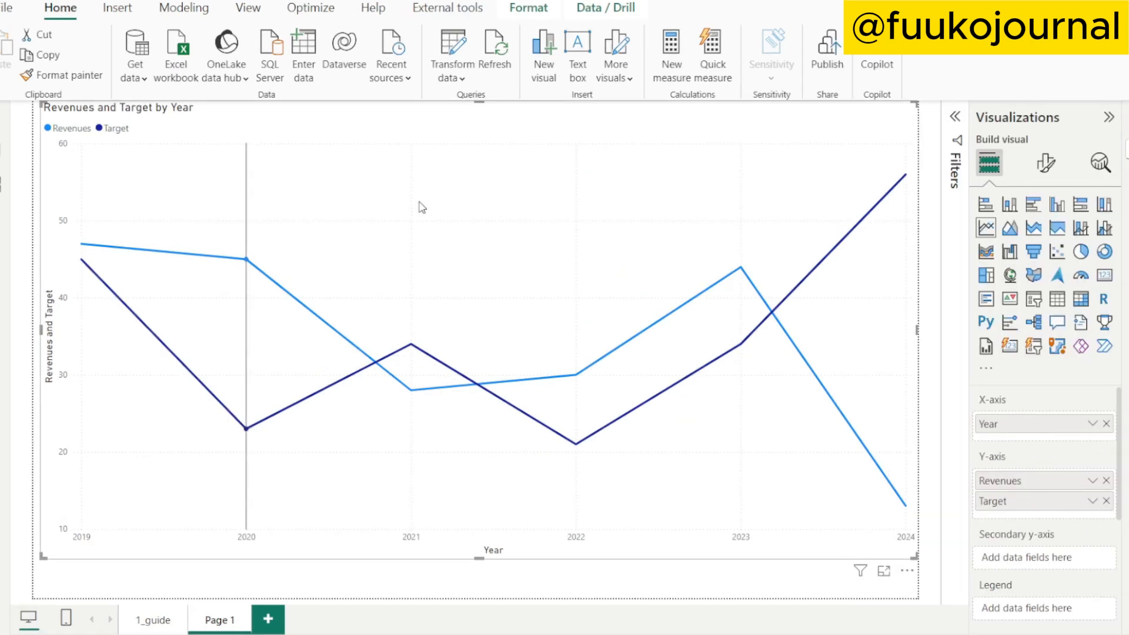
Turn off the line chart's legend and its Y-axis values and title
left_click(1046, 163)
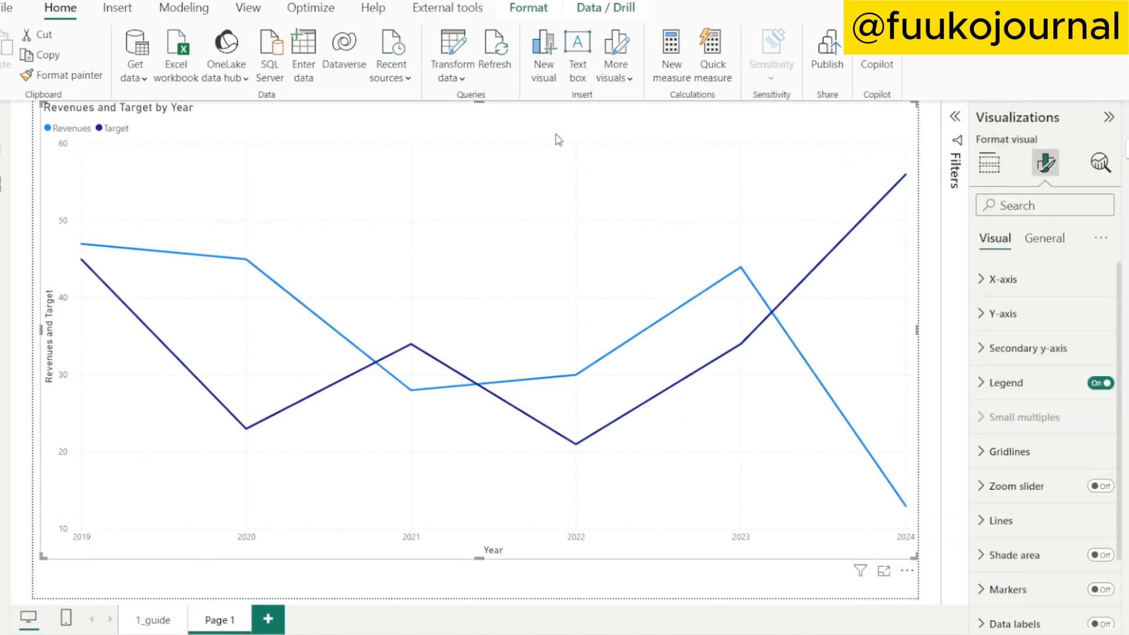
left_click(1107, 383)
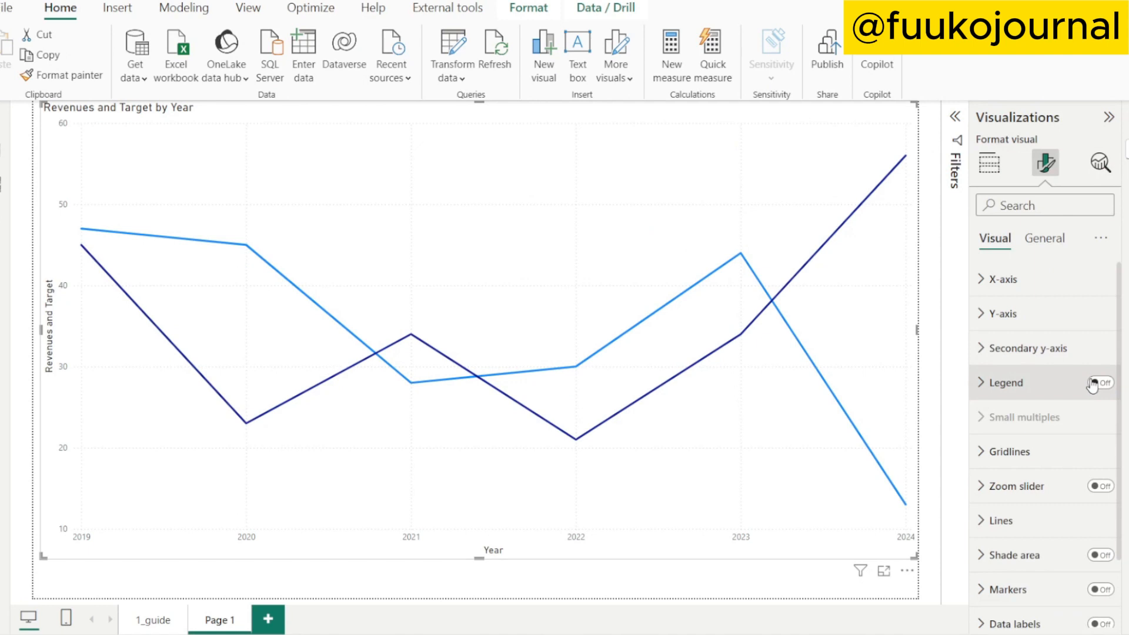
left_click(984, 315)
scroll(1091, 438, "down", 2)
left_click(1091, 446)
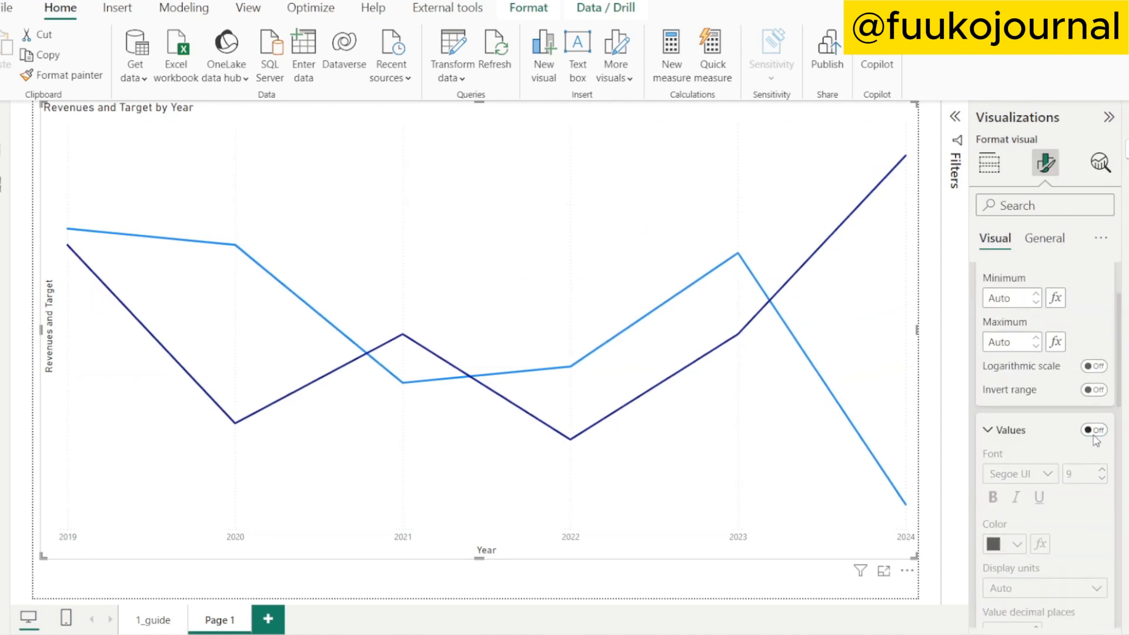
scroll(1091, 463, "down", 3)
left_click(1092, 459)
scroll(1066, 424, "down", 5)
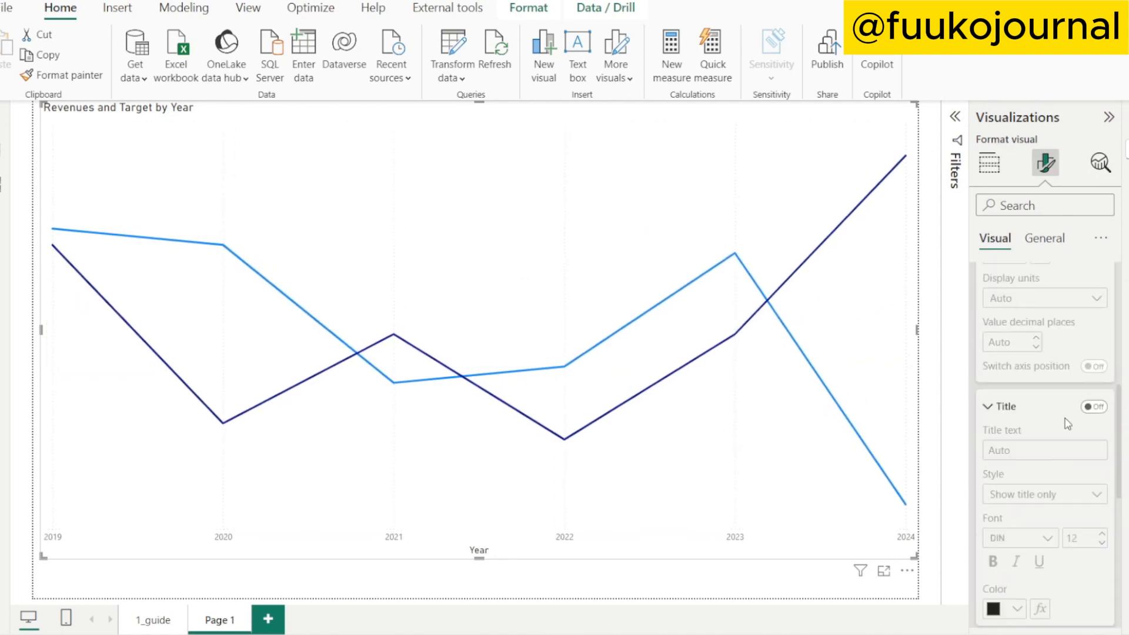
Format the X-axis values as bold DIN at size 10 and turn off the X-axis title
scroll(1066, 424, "up", 10)
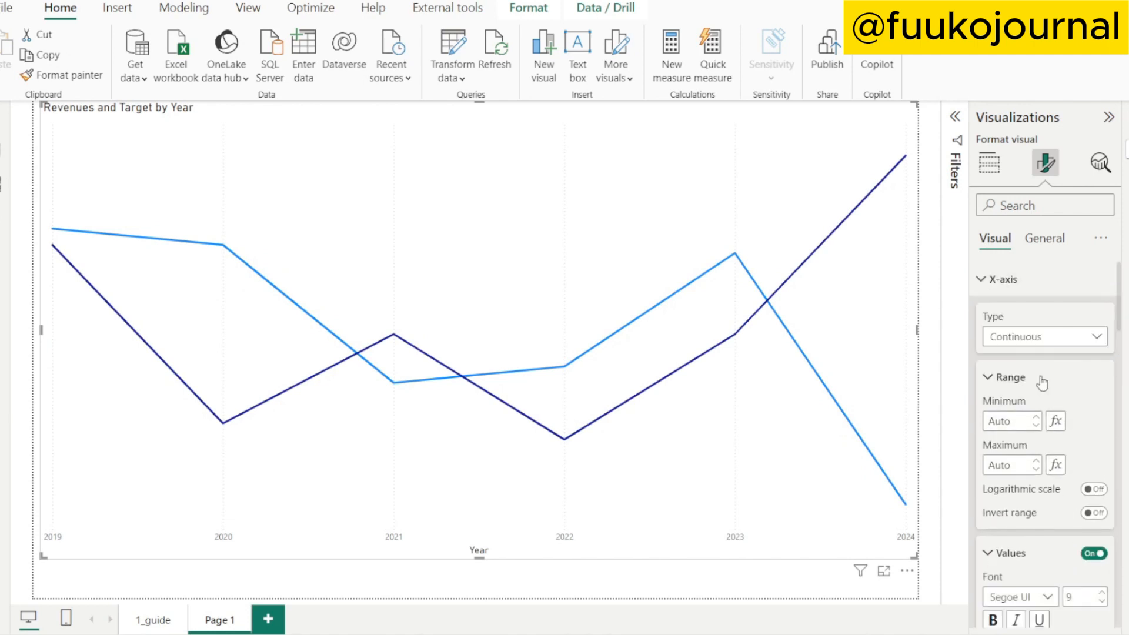
scroll(1043, 382, "down", 3)
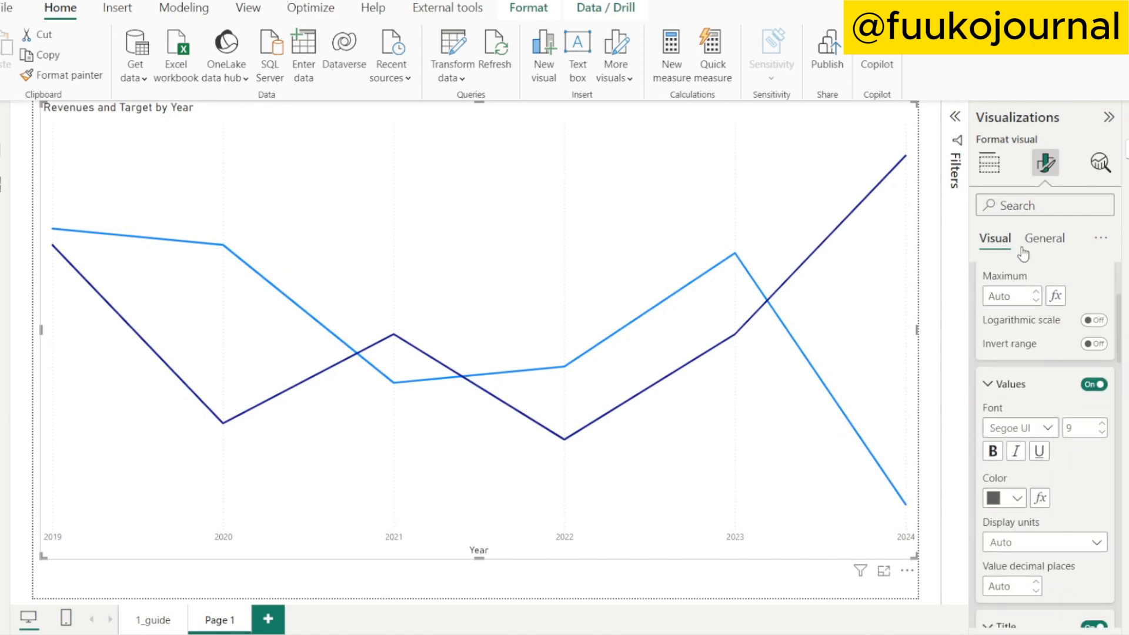
left_click(1017, 428)
left_click(997, 217)
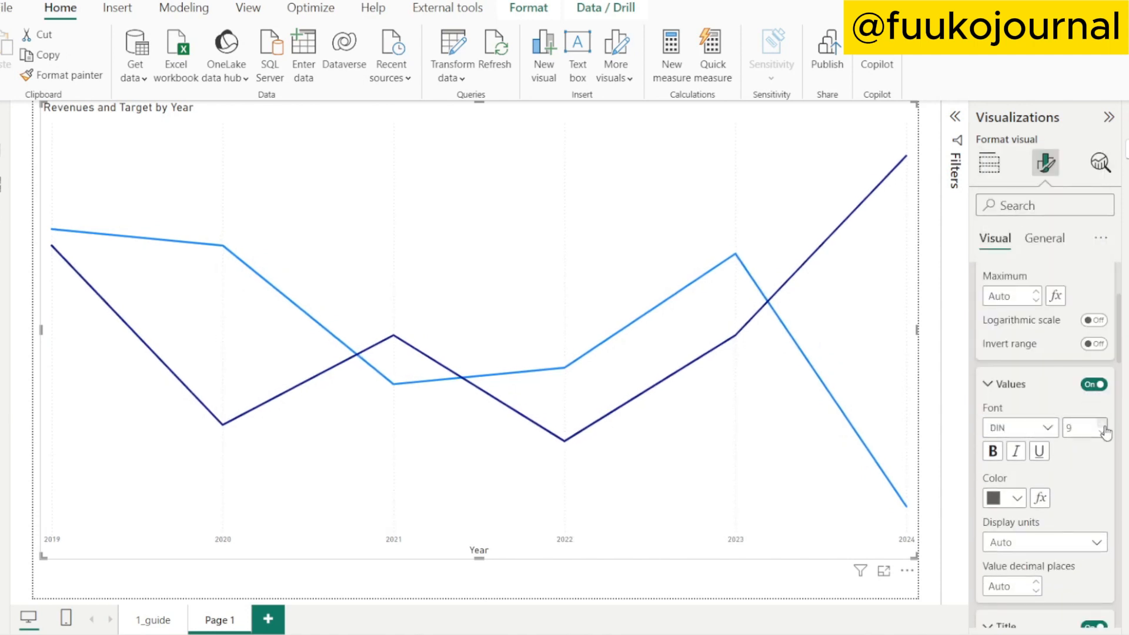
left_click(993, 456)
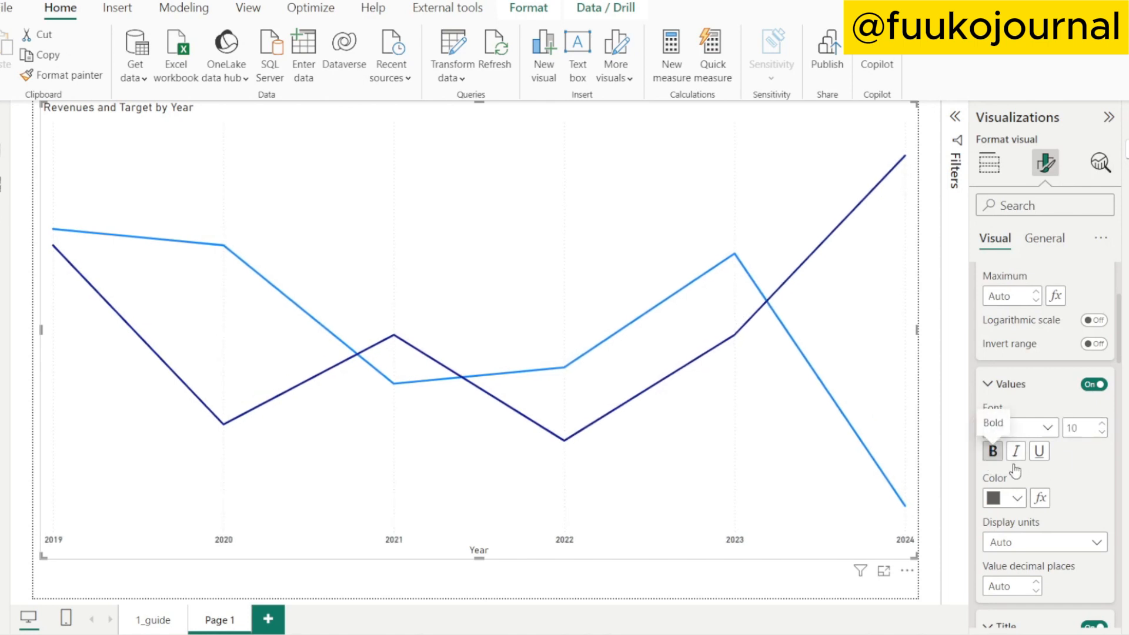
scroll(1078, 535, "down", 3)
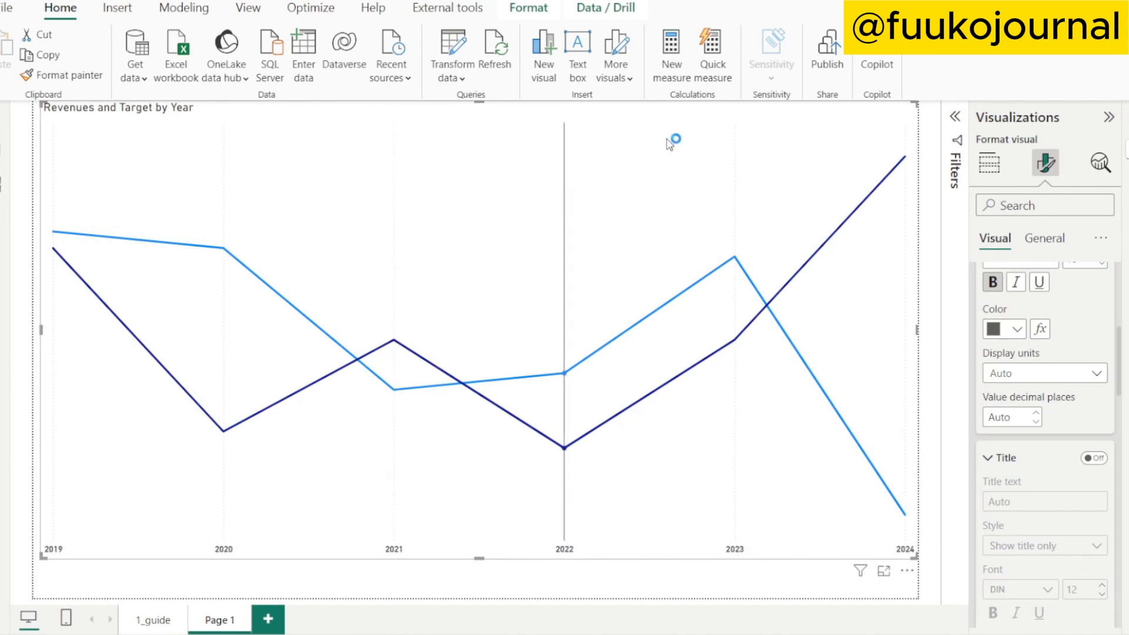
scroll(1038, 350, "up", 5)
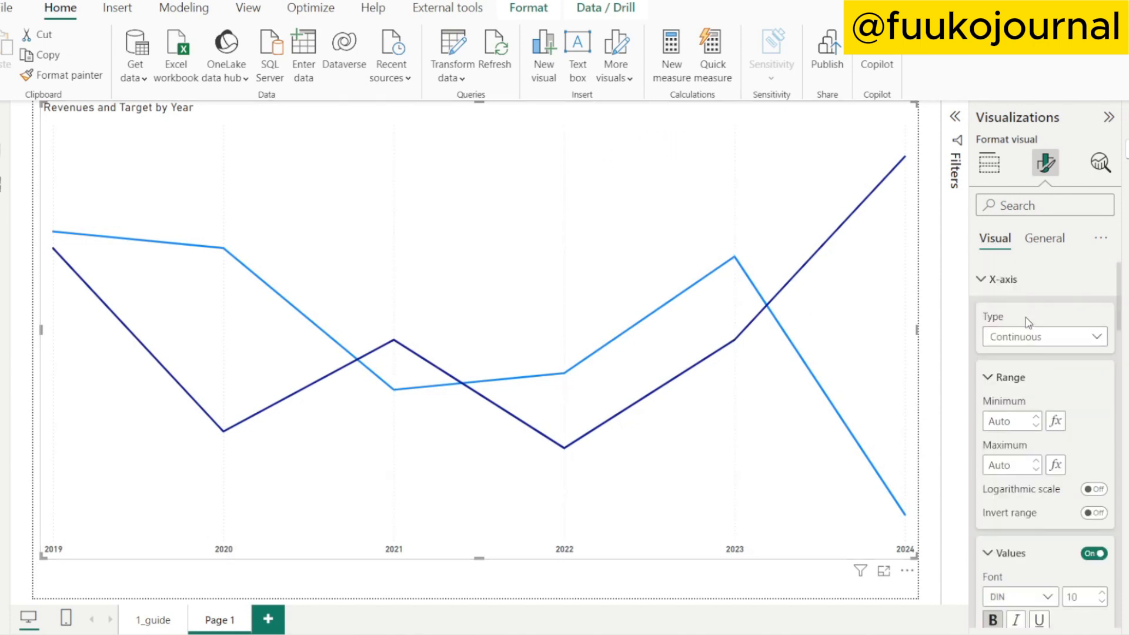
left_click(982, 281)
left_click(980, 314)
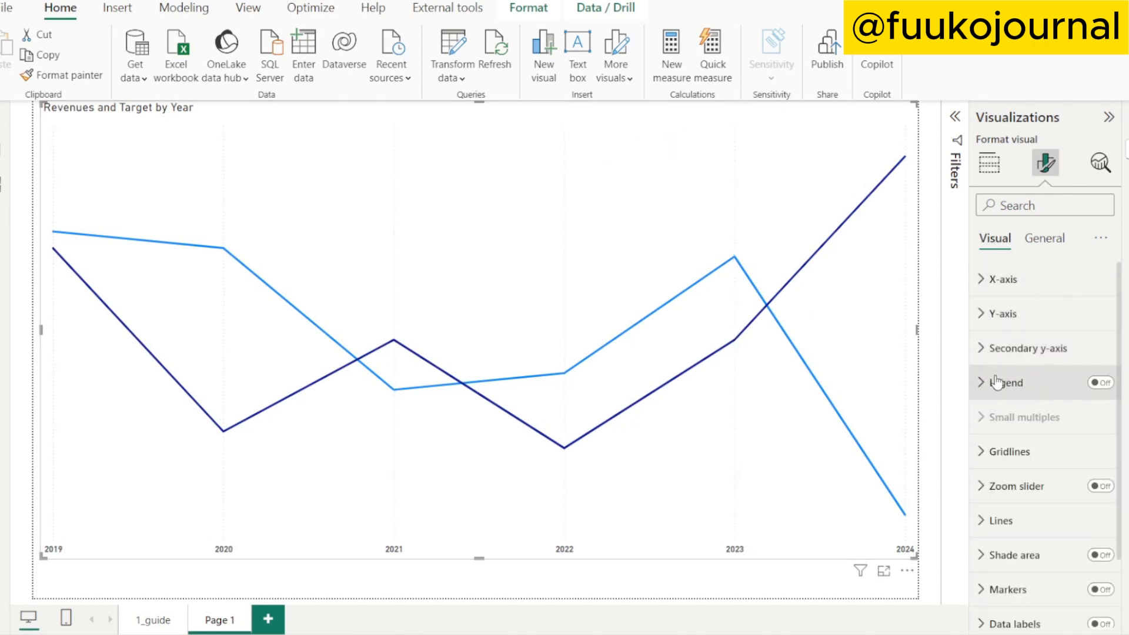
Recolor the chart's Revenues line to dark blue, leaving the other series untouched
scroll(970, 382, "down", 3)
left_click(979, 439)
scroll(1029, 414, "down", 2)
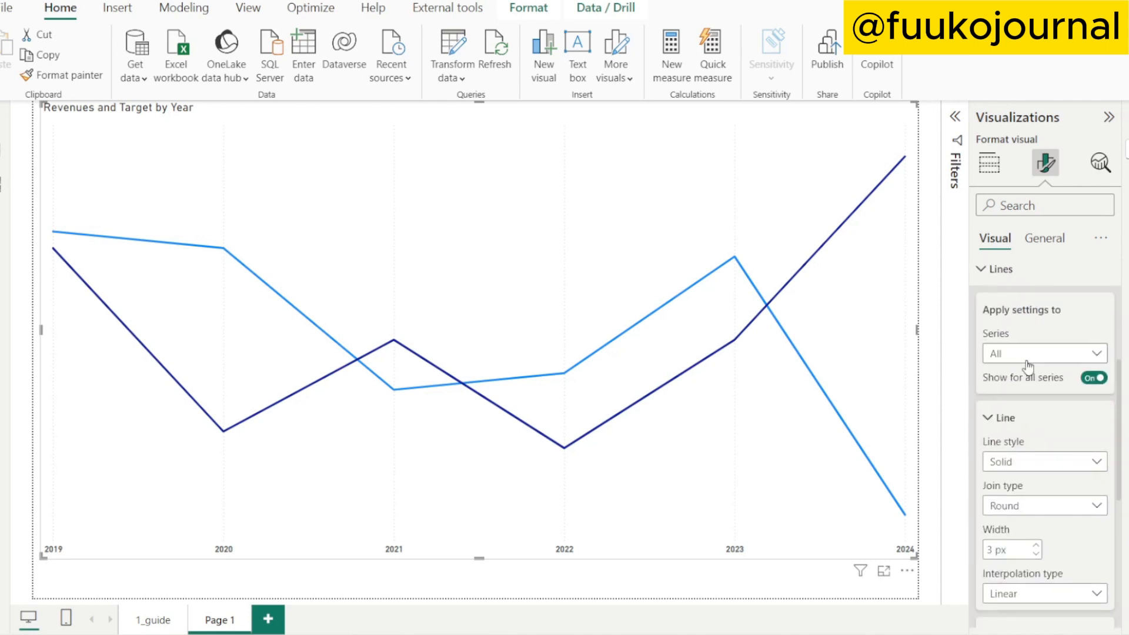
left_click(1026, 354)
left_click(1023, 395)
scroll(1046, 428, "down", 3)
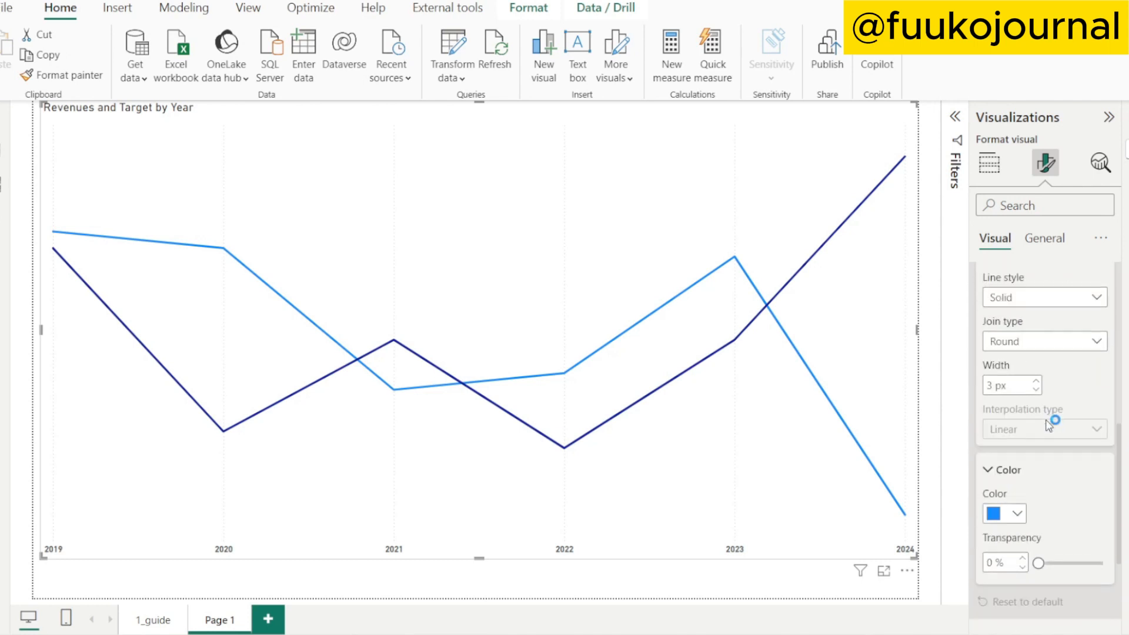
left_click(1018, 506)
left_click(1053, 374)
scroll(1069, 467, "down", 1)
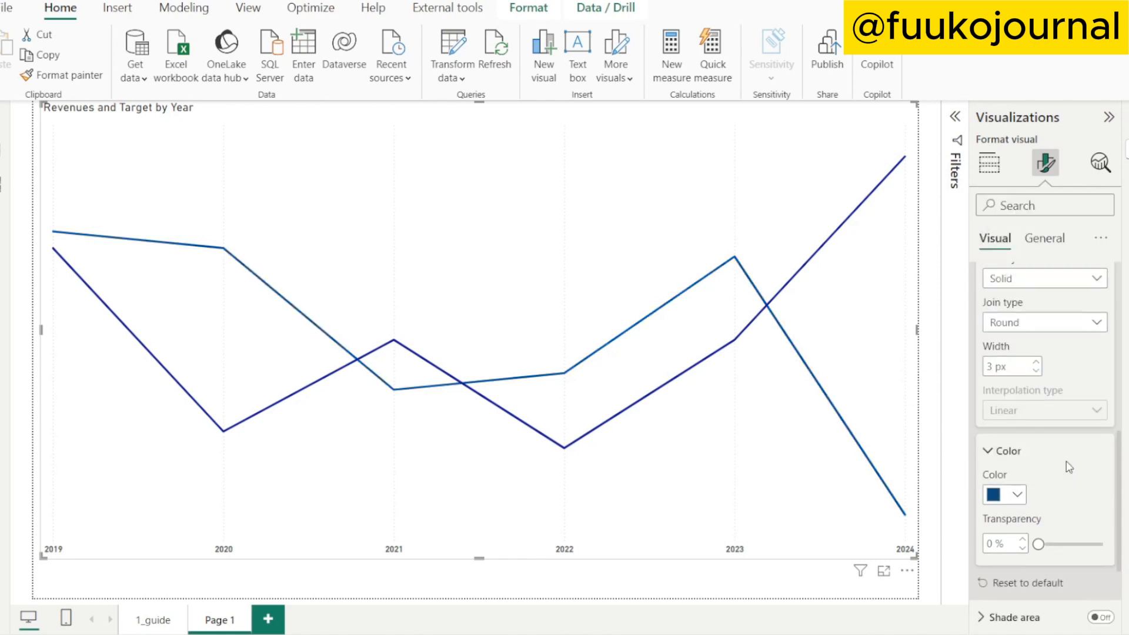
scroll(1064, 470, "down", 1)
Give the chart's Target line a dark gold color and a dashed line style
scroll(1053, 494, "up", 5)
left_click(1042, 522)
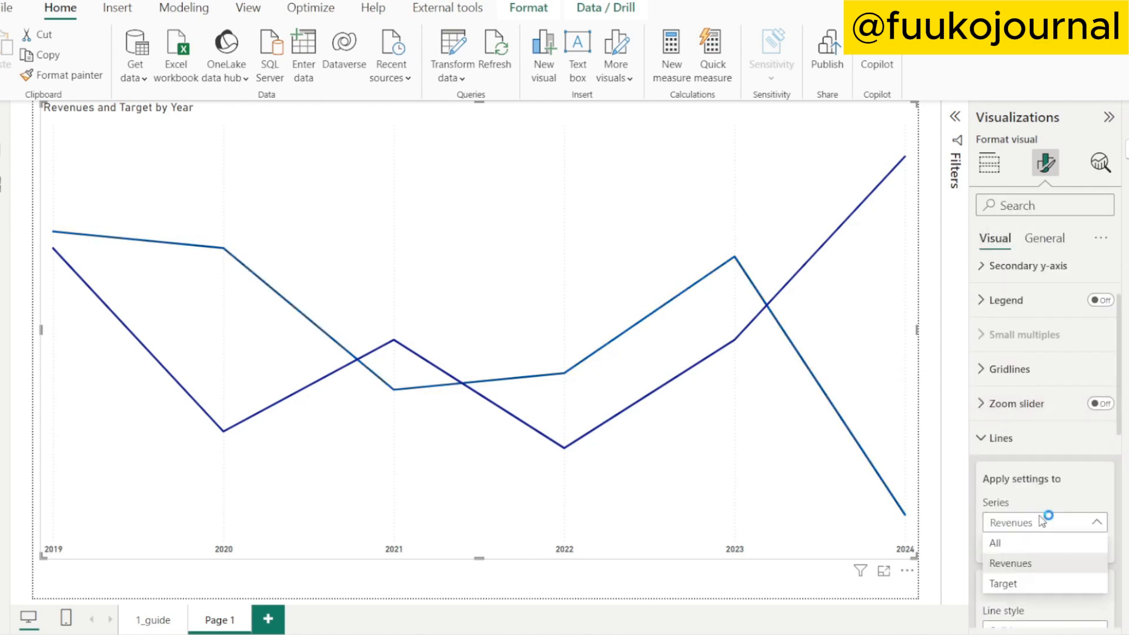
left_click(1007, 583)
scroll(1035, 526, "down", 5)
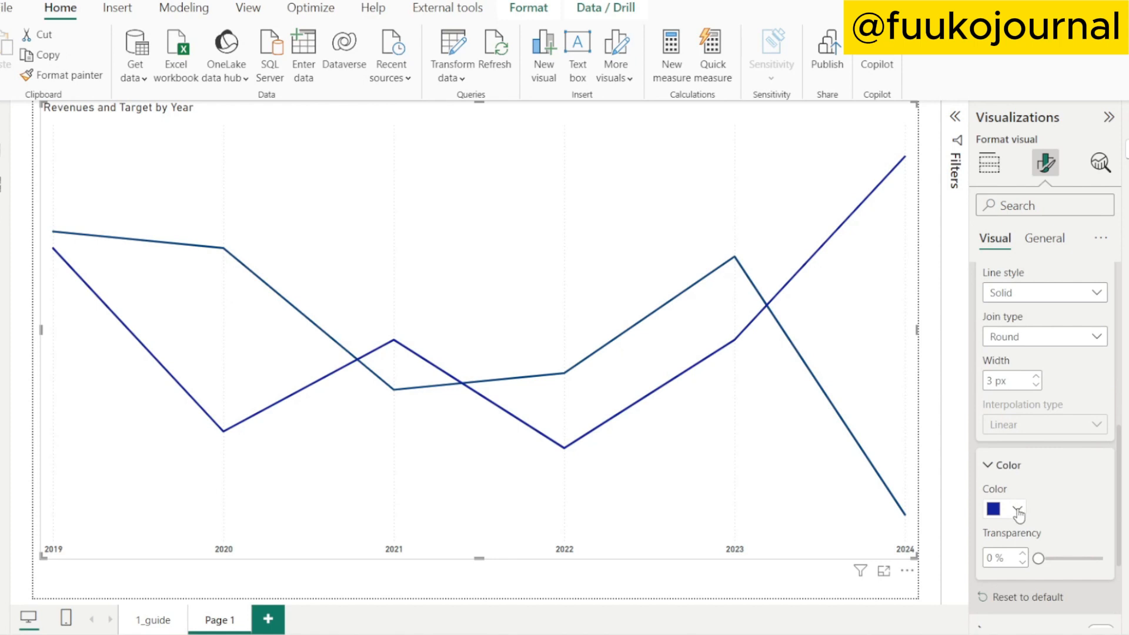
left_click(1017, 509)
left_click(1074, 425)
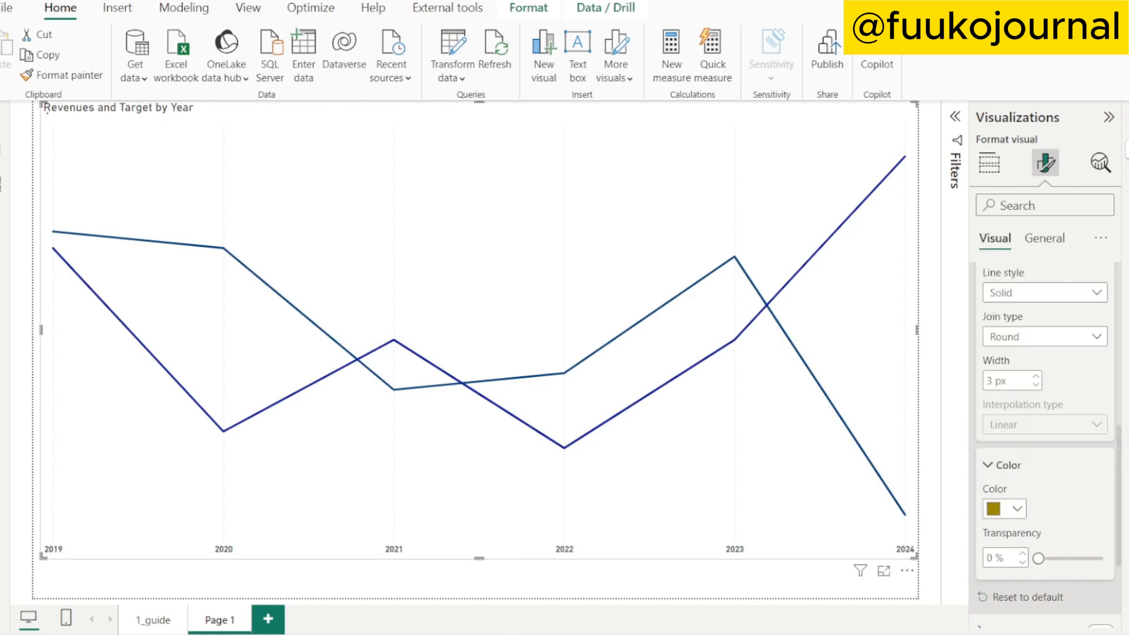
left_click(1030, 302)
left_click(1026, 353)
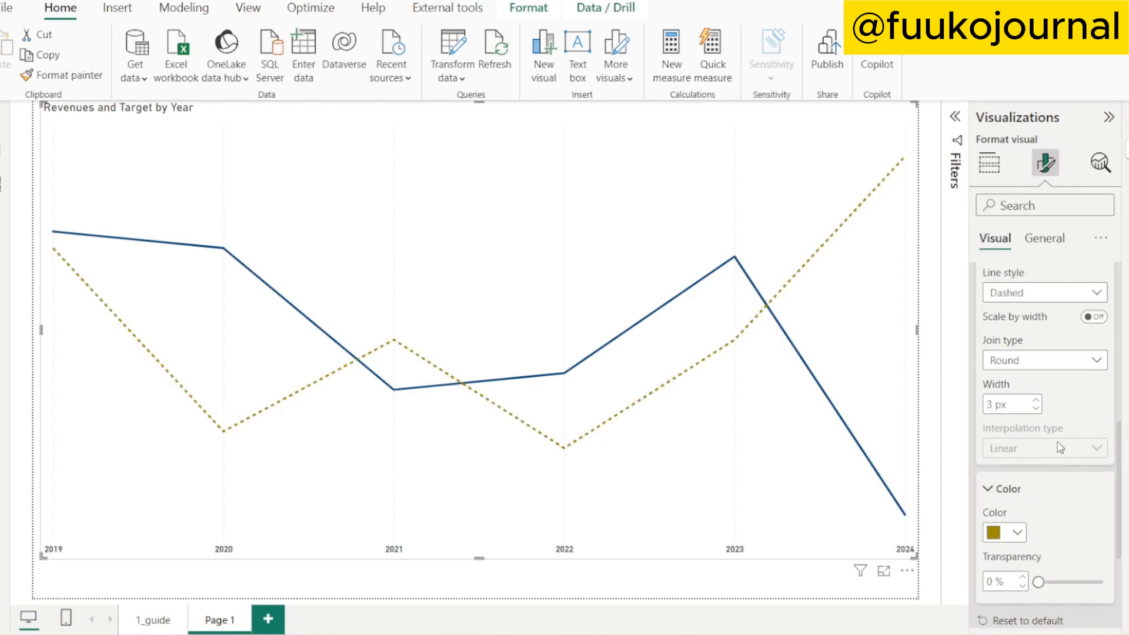
Turn on series labels for the line chart
scroll(1072, 503, "down", 3)
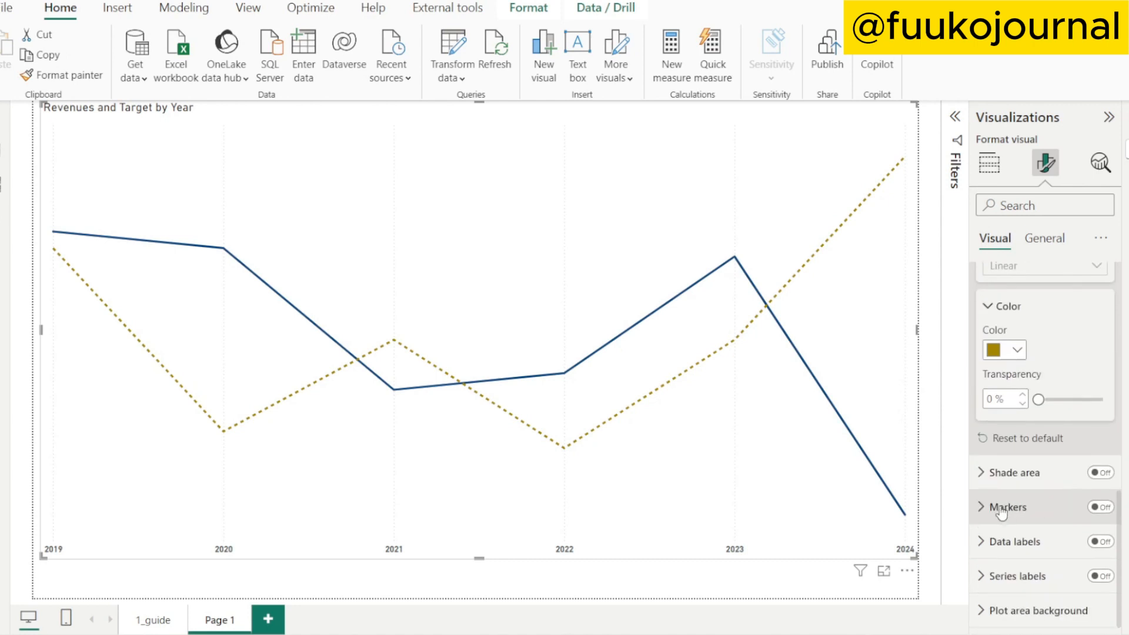
left_click(988, 575)
scroll(1037, 512, "down", 3)
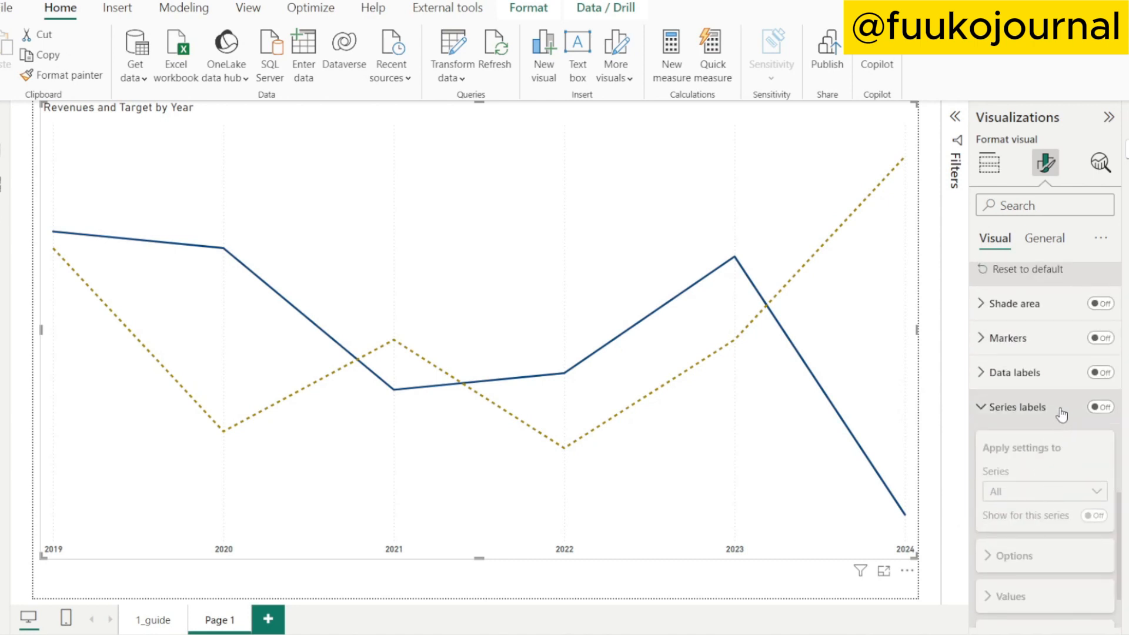
left_click(1101, 407)
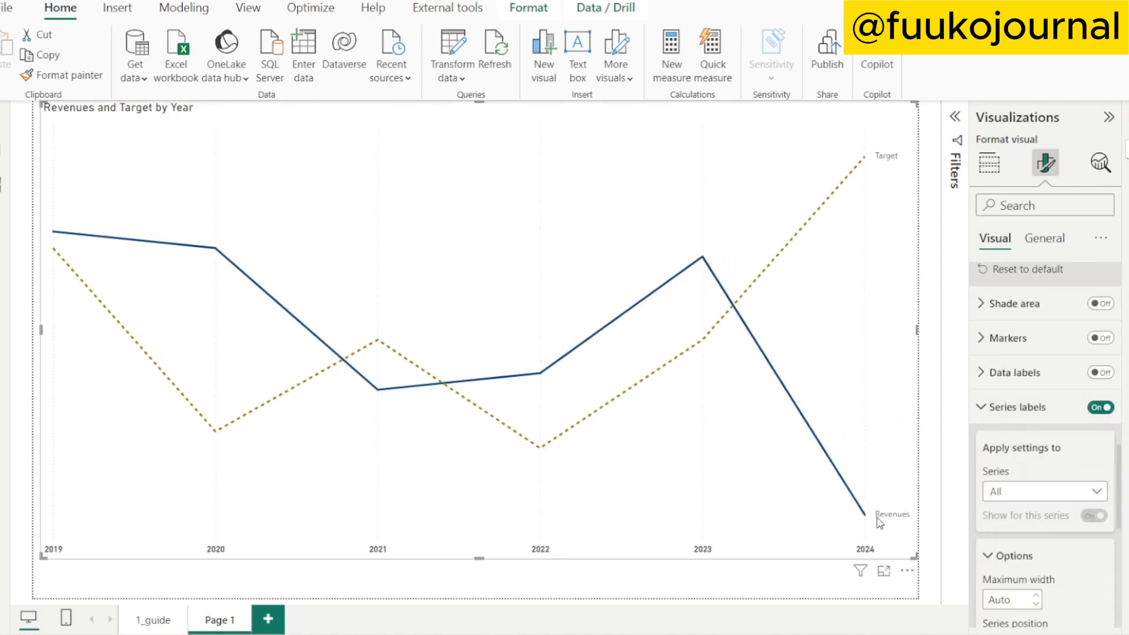
Format the Target series label as bold DIN at size 10 in the dark gold of its line
left_click(1027, 493)
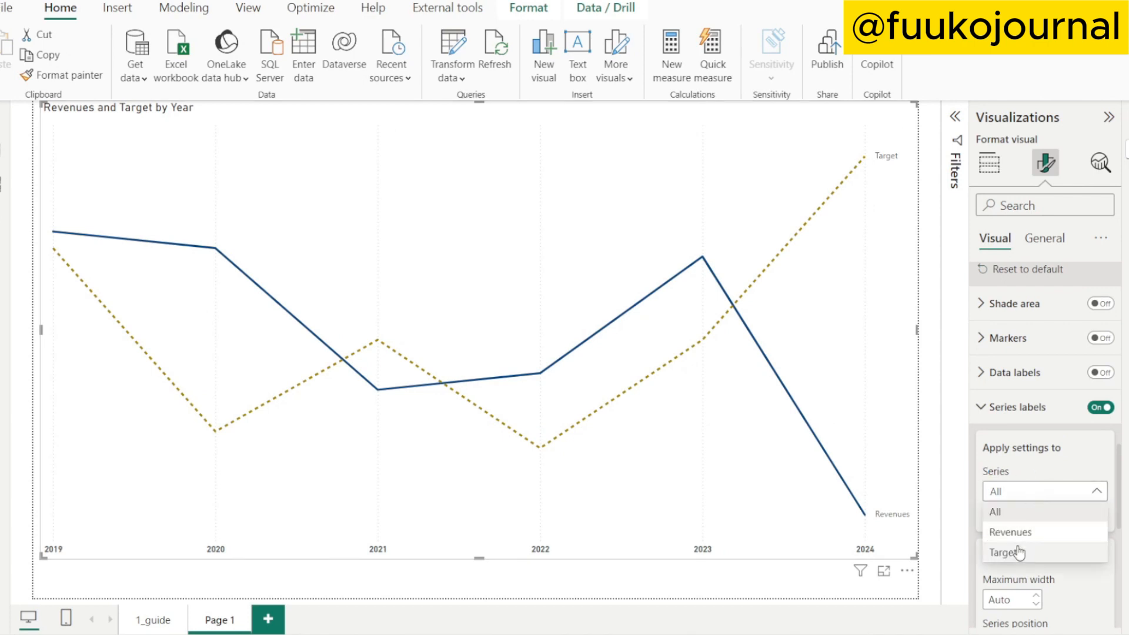
left_click(1012, 552)
scroll(1073, 409, "down", 2)
scroll(1076, 416, "down", 2)
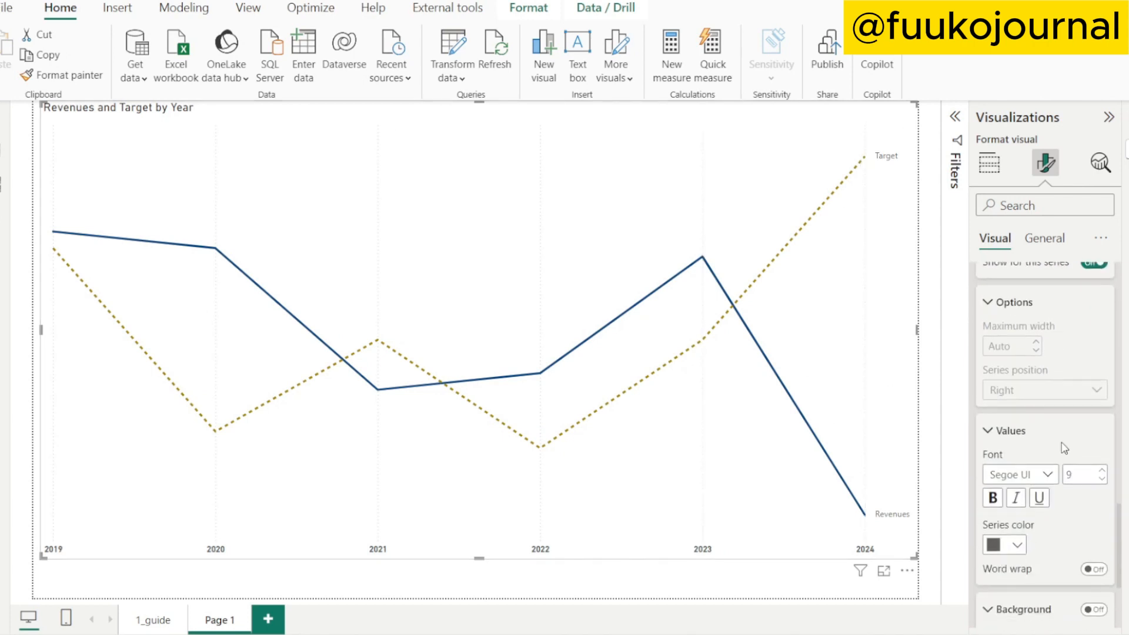
left_click(1047, 475)
left_click(1000, 247)
left_click(995, 500)
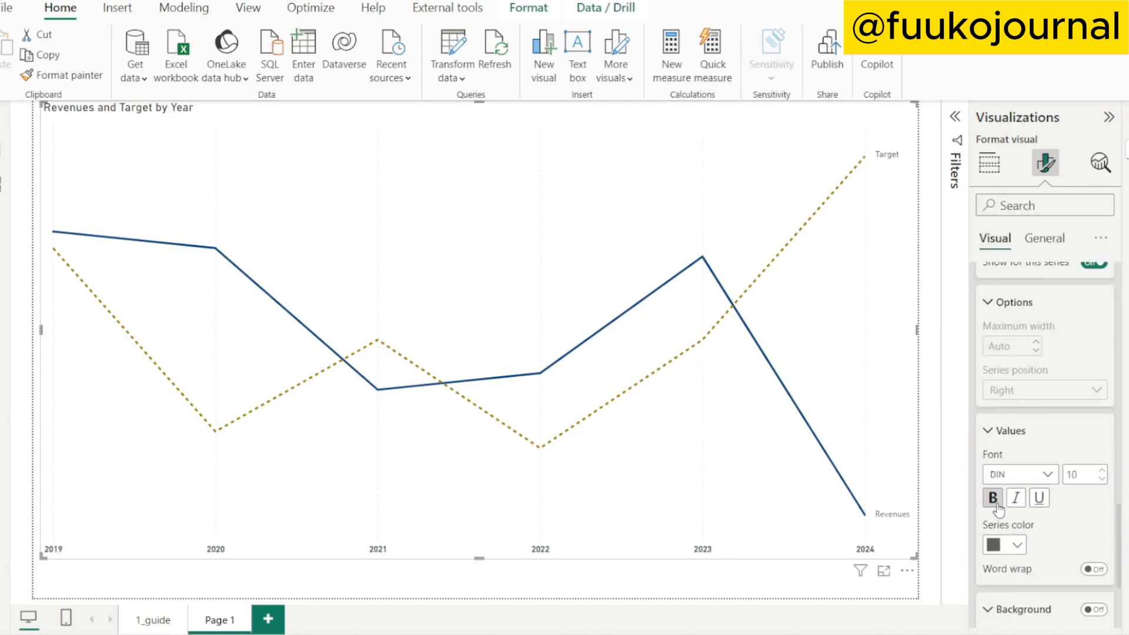
left_click(1016, 545)
left_click(1006, 471)
Format the Revenues series label as bold DIN at size 10 in dark blue
scroll(1052, 454, "up", 3)
left_click(1021, 410)
left_click(1031, 449)
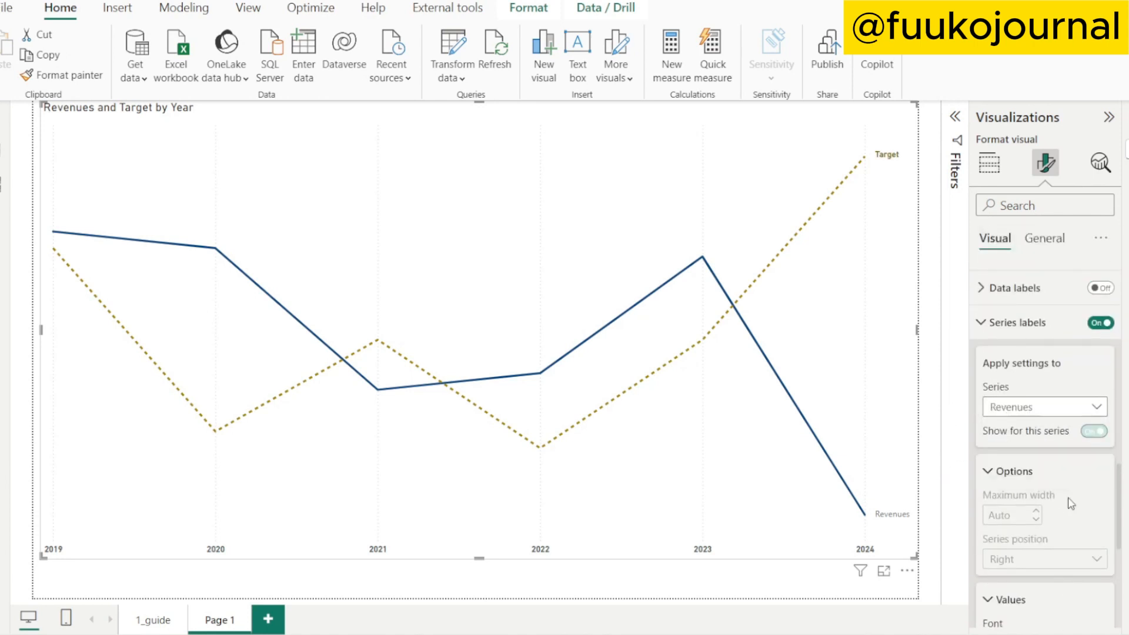
scroll(1080, 474, "down", 3)
left_click(1020, 474)
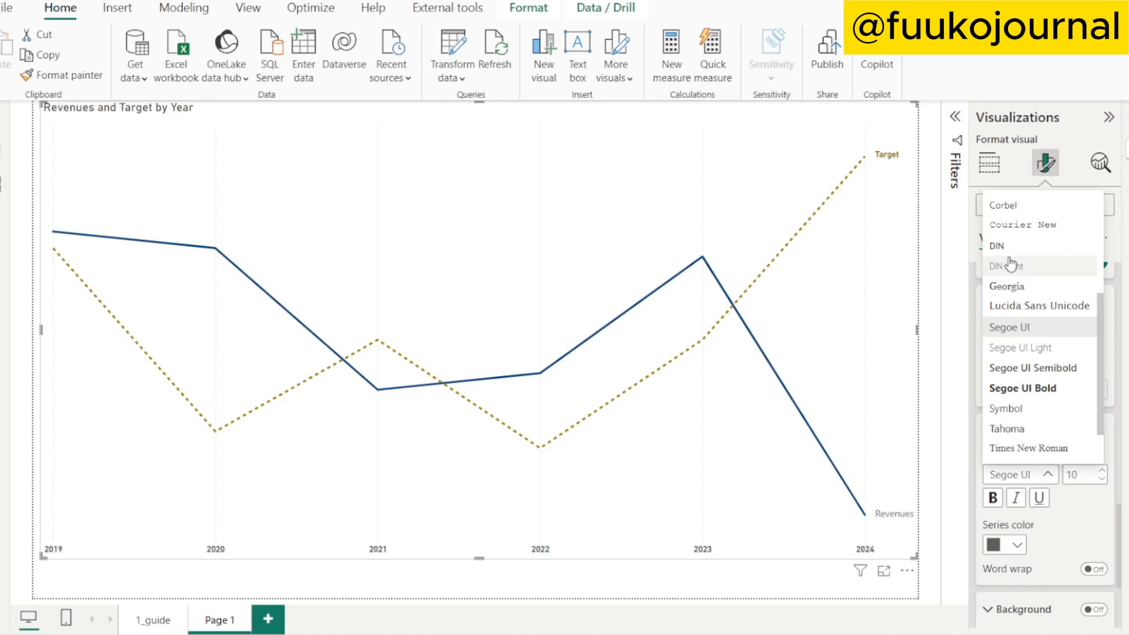
left_click(1014, 252)
left_click(992, 498)
scroll(1023, 500, "down", 3)
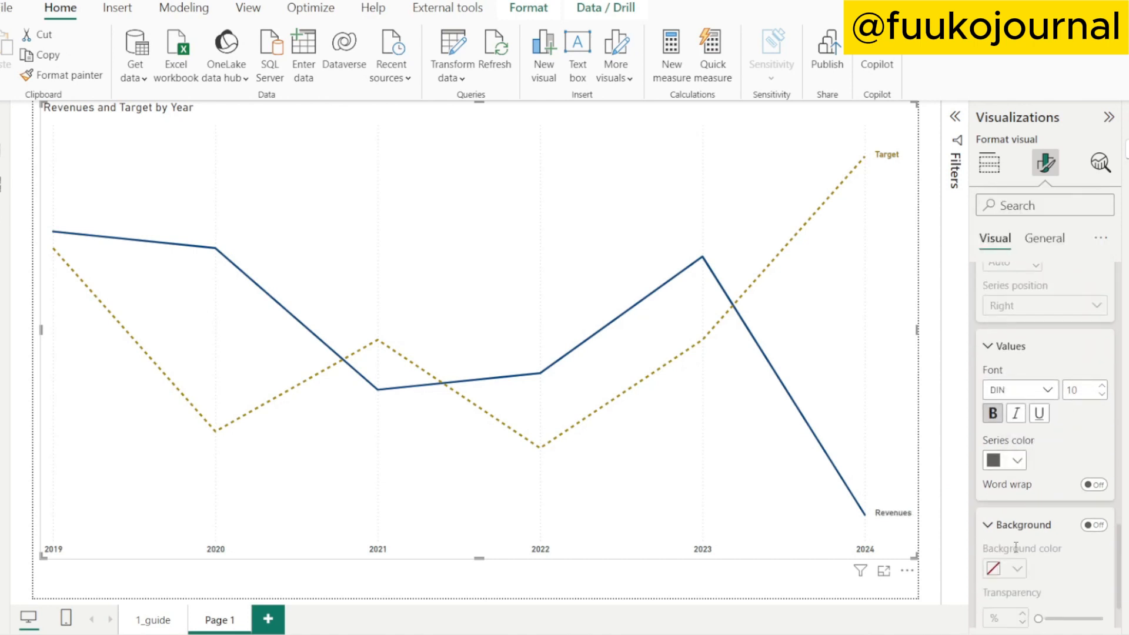
scroll(1023, 499, "up", 1)
left_click(1019, 465)
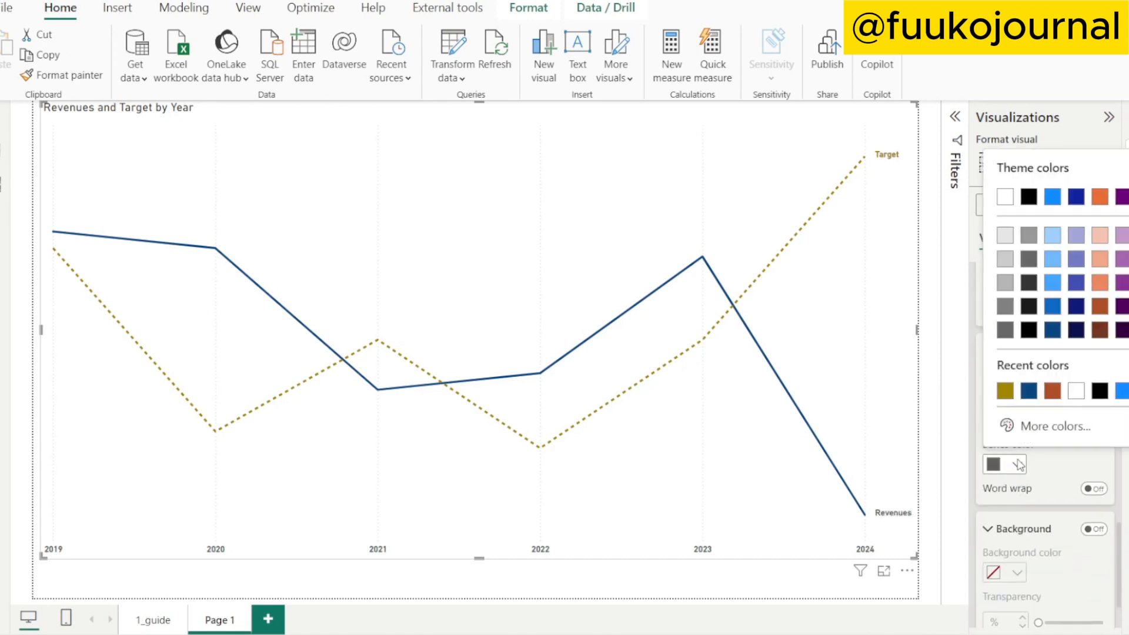
left_click(1053, 328)
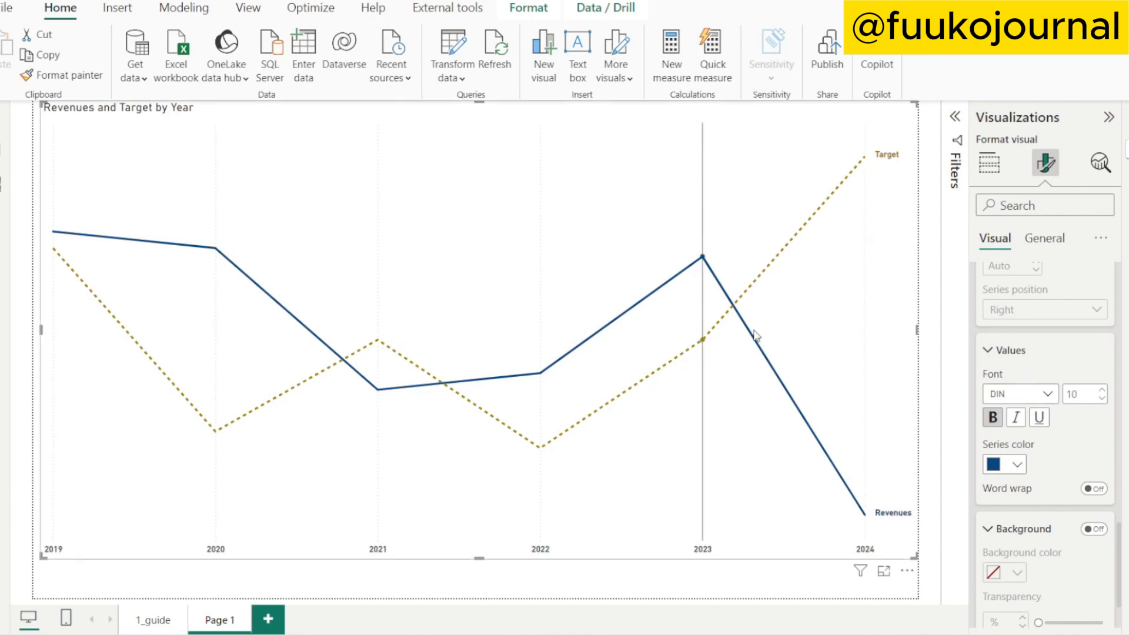
Turn on data labels for the line chart
scroll(1052, 424, "up", 5)
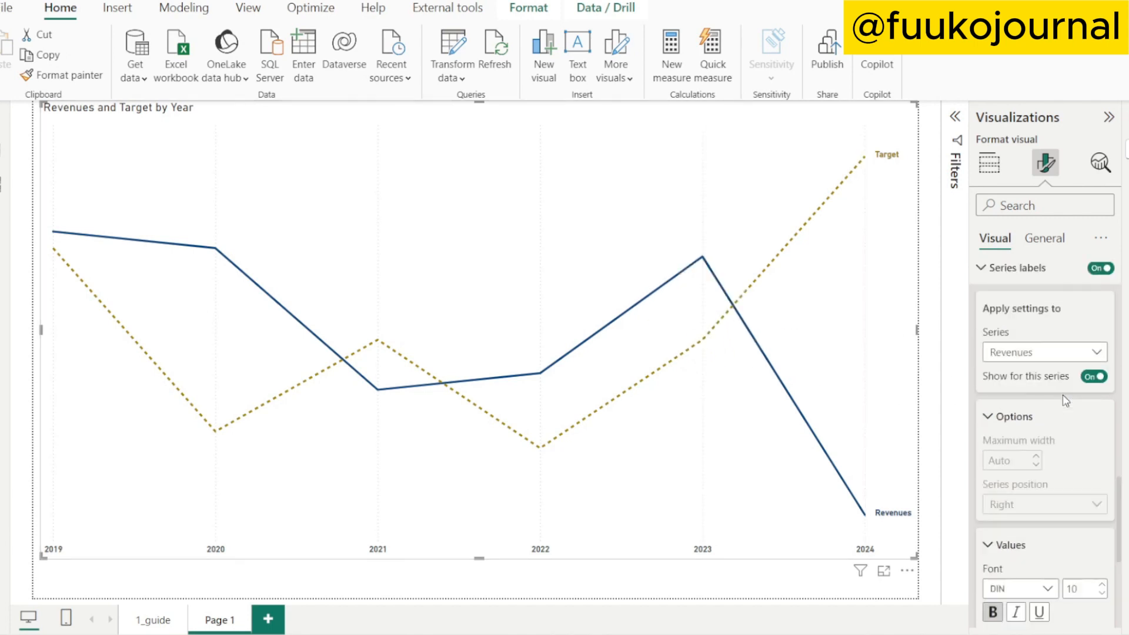
left_click(1094, 468)
left_click(1097, 462)
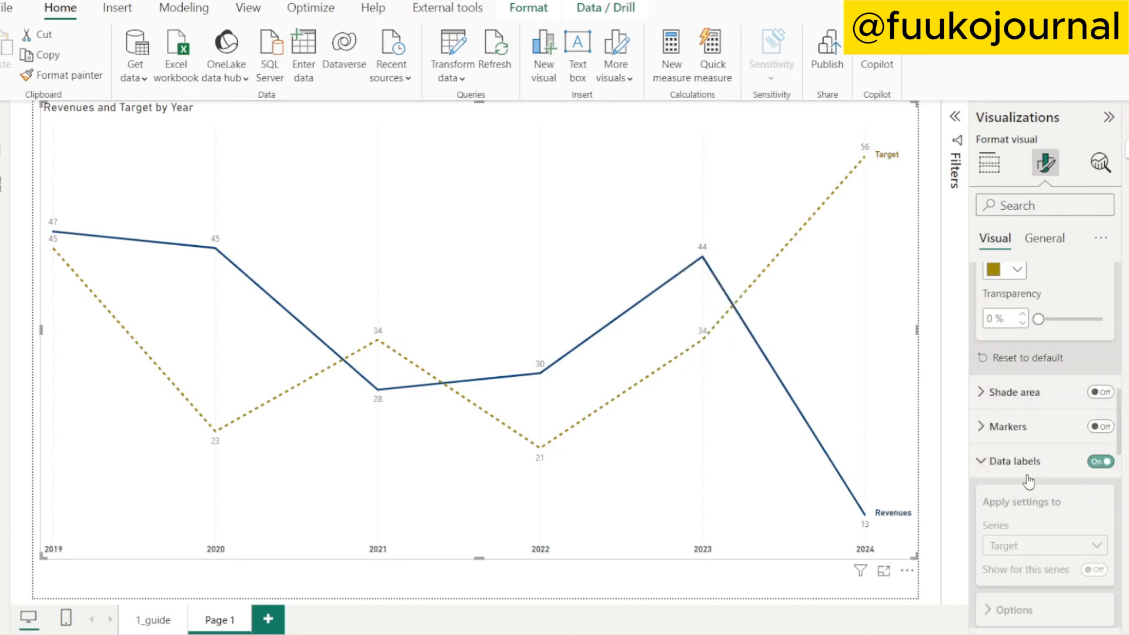
Format the Target series' data label values as bold DIN at size 10 in dark gold
scroll(1033, 487, "down", 1)
scroll(1033, 488, "down", 8)
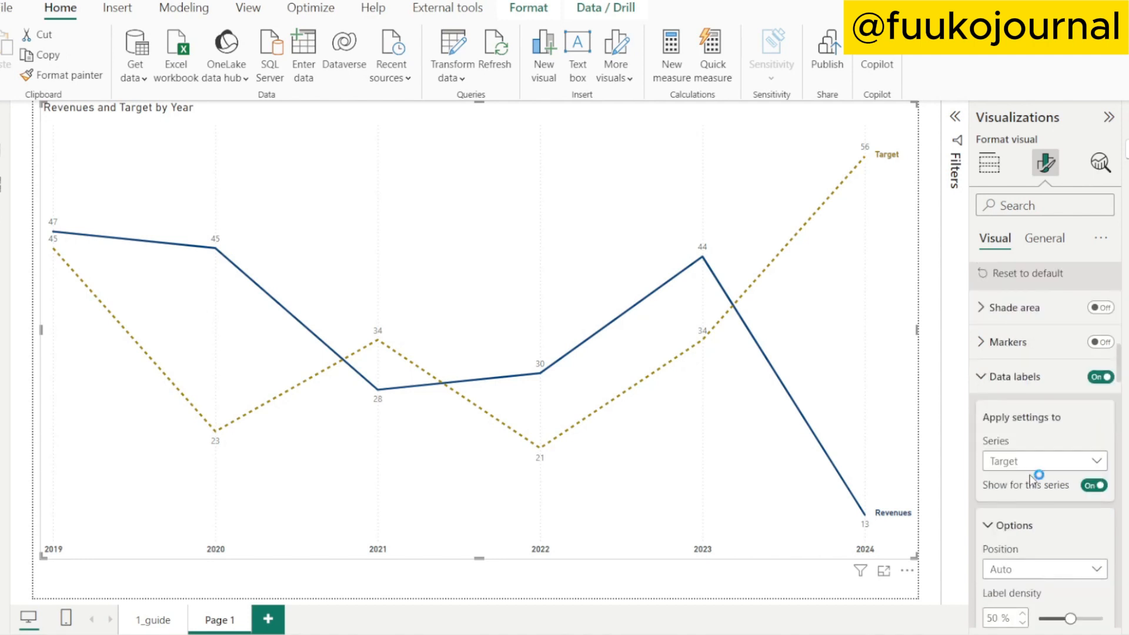
scroll(1048, 478, "down", 3)
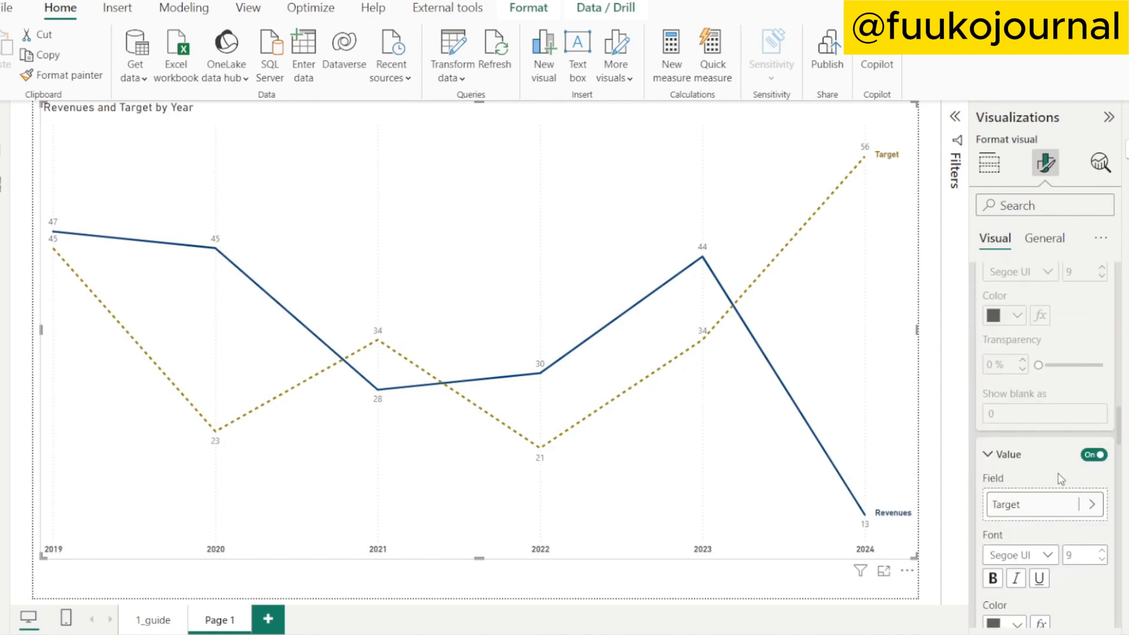
left_click(1046, 555)
left_click(1001, 327)
left_click(1101, 551)
left_click(992, 578)
scroll(1021, 508, "down", 3)
left_click(1017, 457)
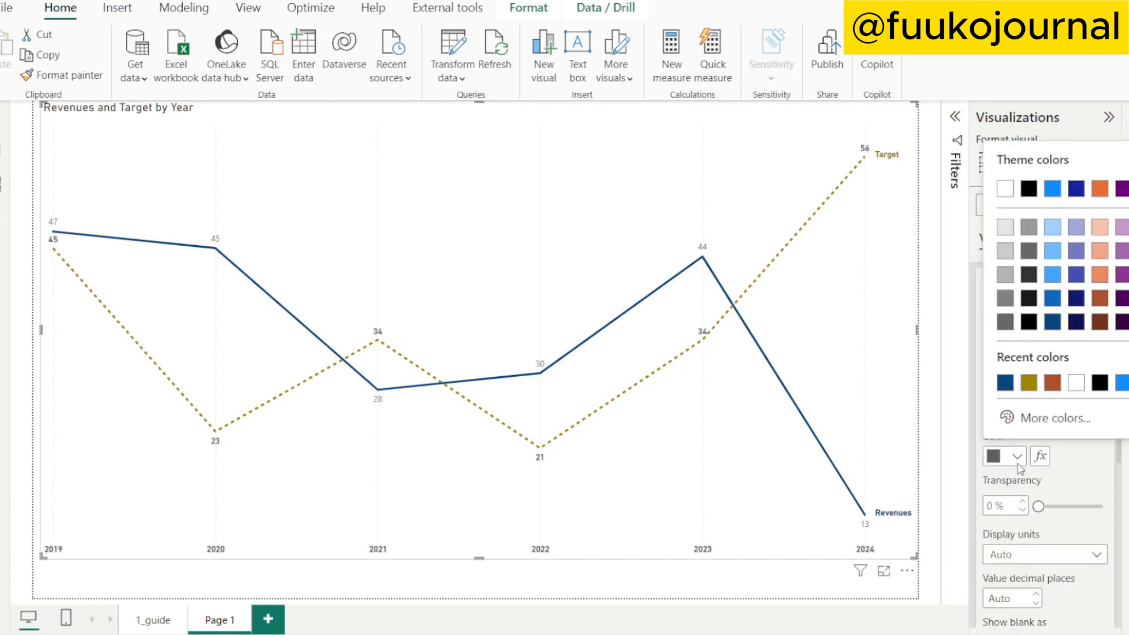
left_click(1028, 382)
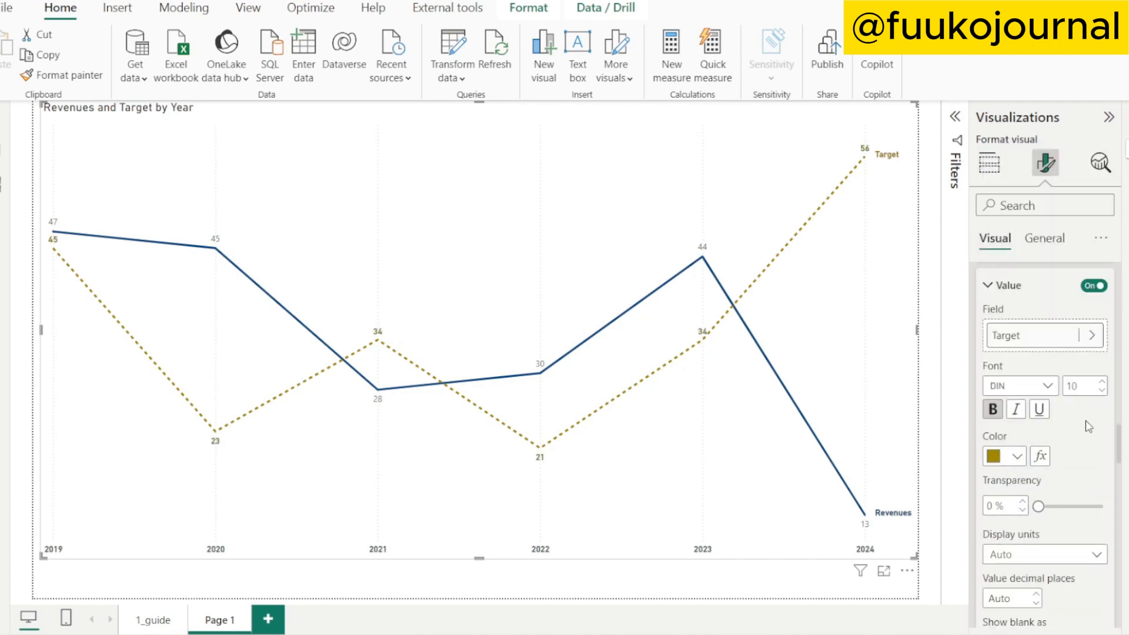
Format the Revenues series' data label values as bold DIN at size 11 in dark blue
scroll(1082, 463, "up", 10)
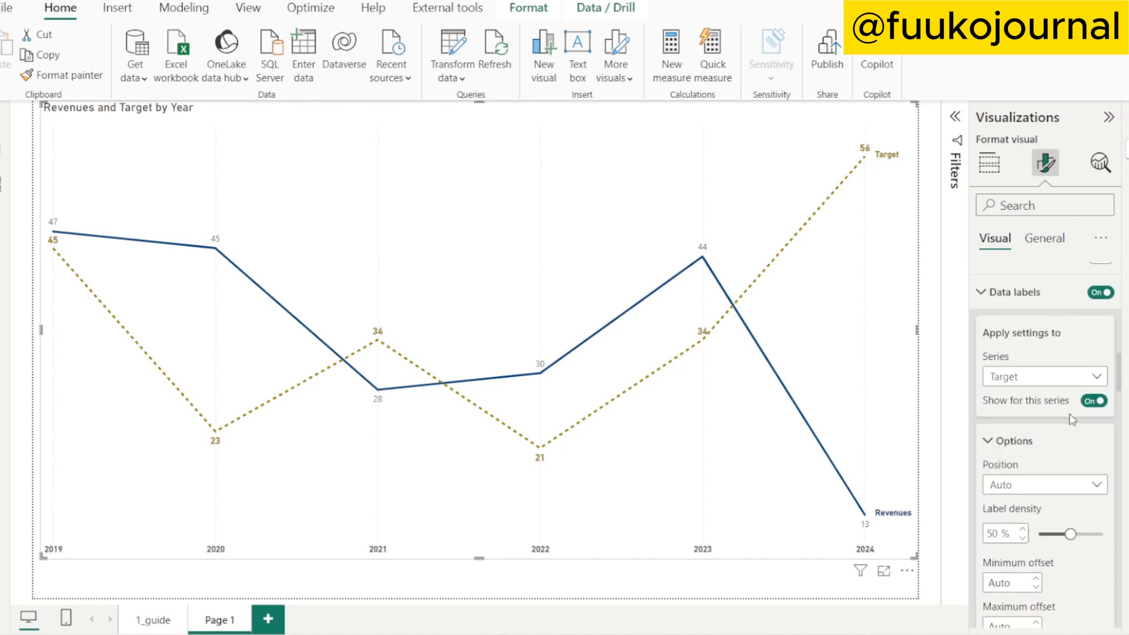
left_click(1030, 547)
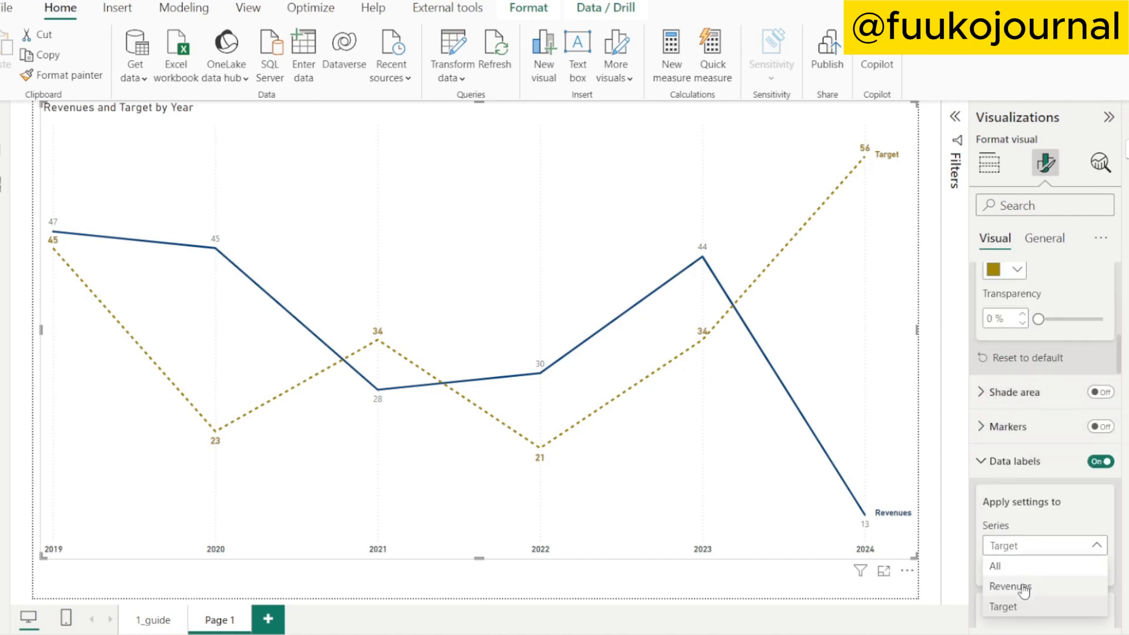
left_click(1023, 584)
scroll(1052, 505, "down", 5)
scroll(1049, 500, "down", 5)
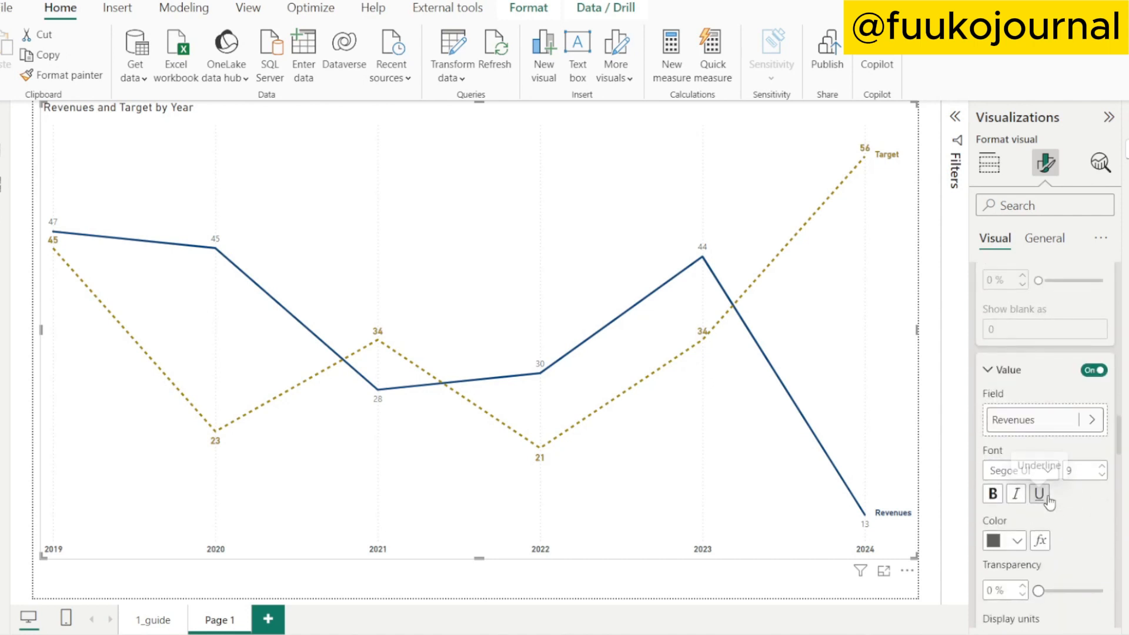
left_click(993, 494)
left_click(1050, 472)
left_click(1052, 243)
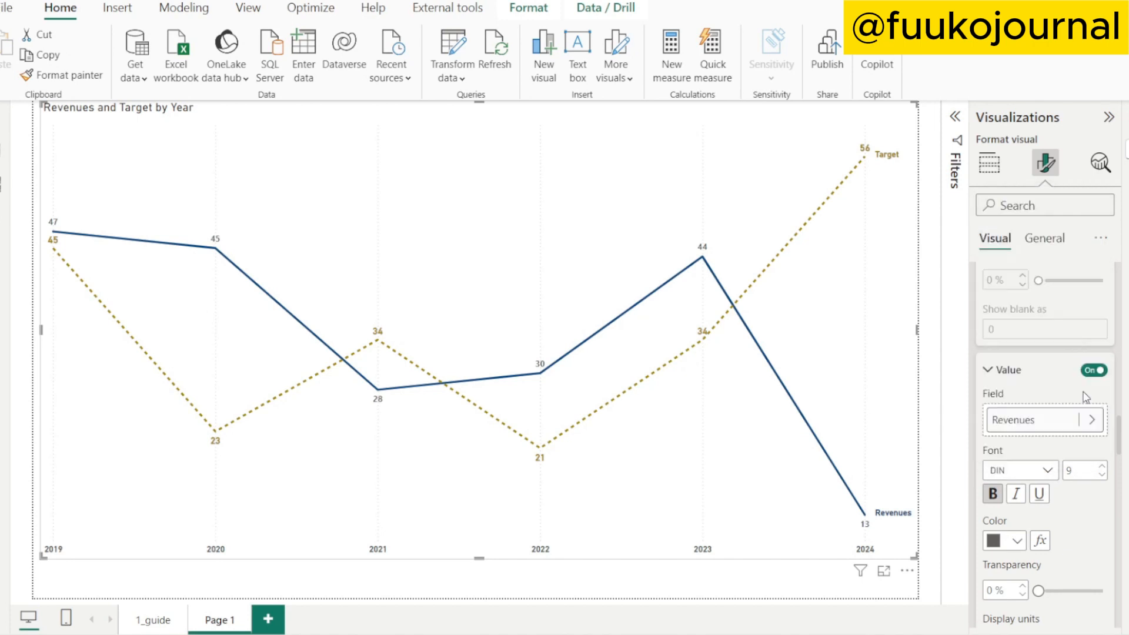
left_click(1015, 544)
left_click(1053, 407)
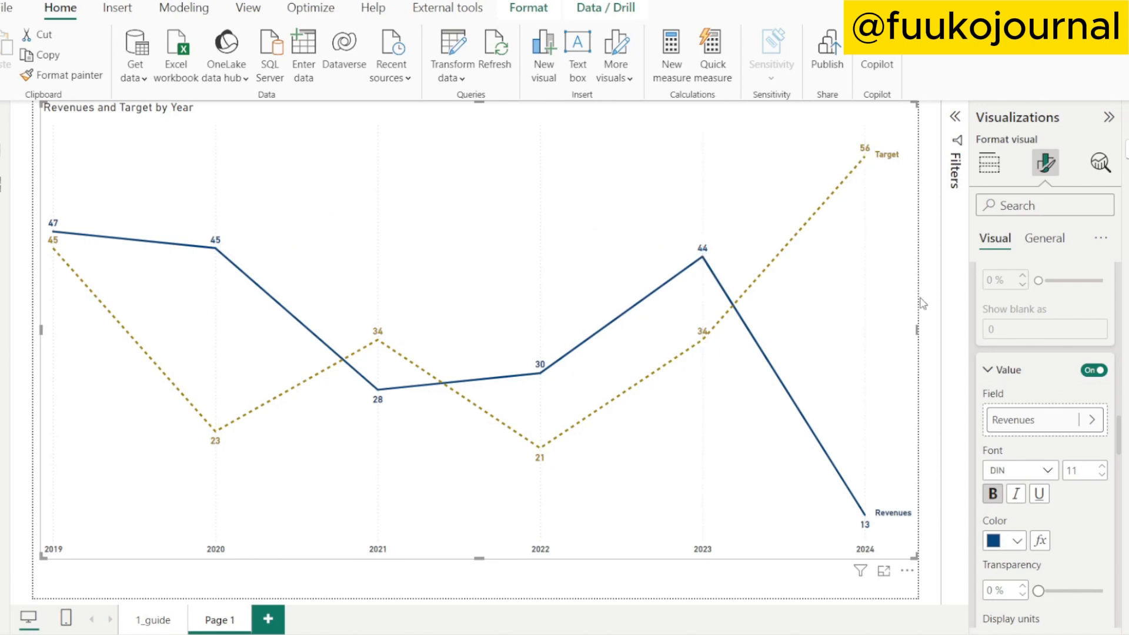
Enable error bars for the chart's Revenues series
left_click(1098, 166)
left_click(1058, 518)
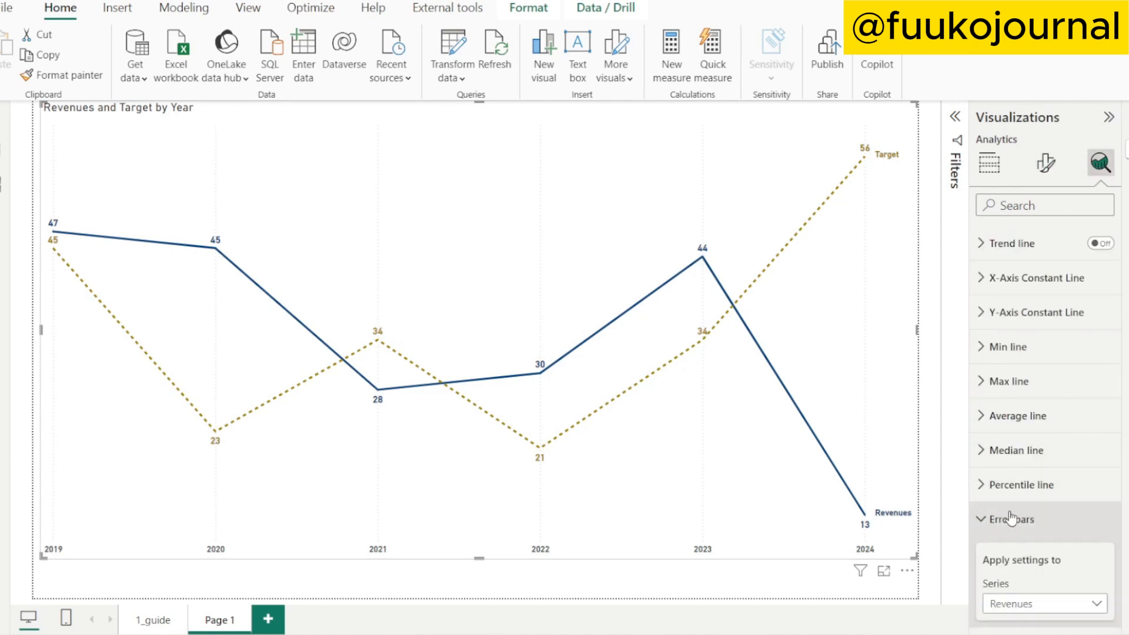
scroll(1064, 498, "down", 1)
scroll(1064, 498, "down", 2)
scroll(1085, 383, "down", 1)
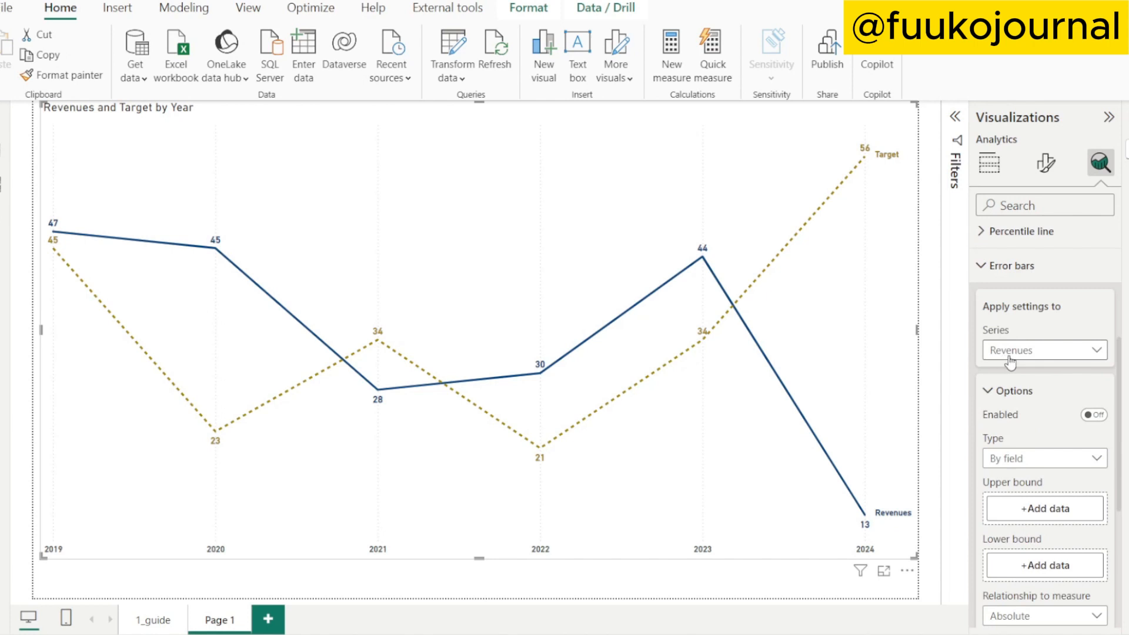
left_click(1035, 350)
left_click(1024, 375)
left_click(1092, 417)
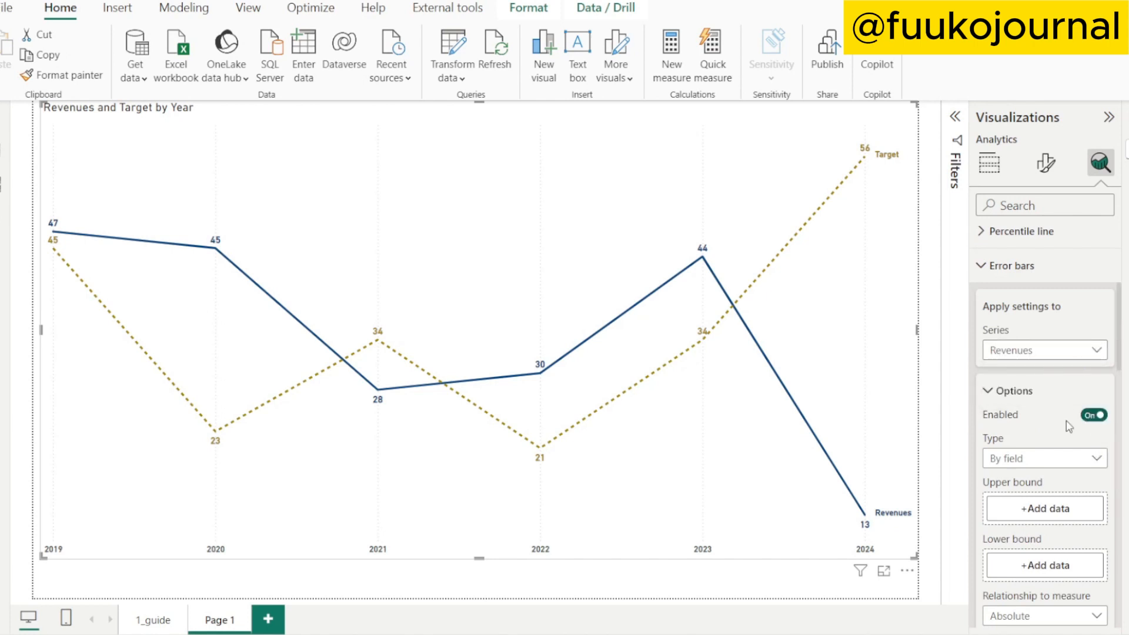
Use the Variance measure as the upper bound of the Revenues error bars
left_click(1037, 512)
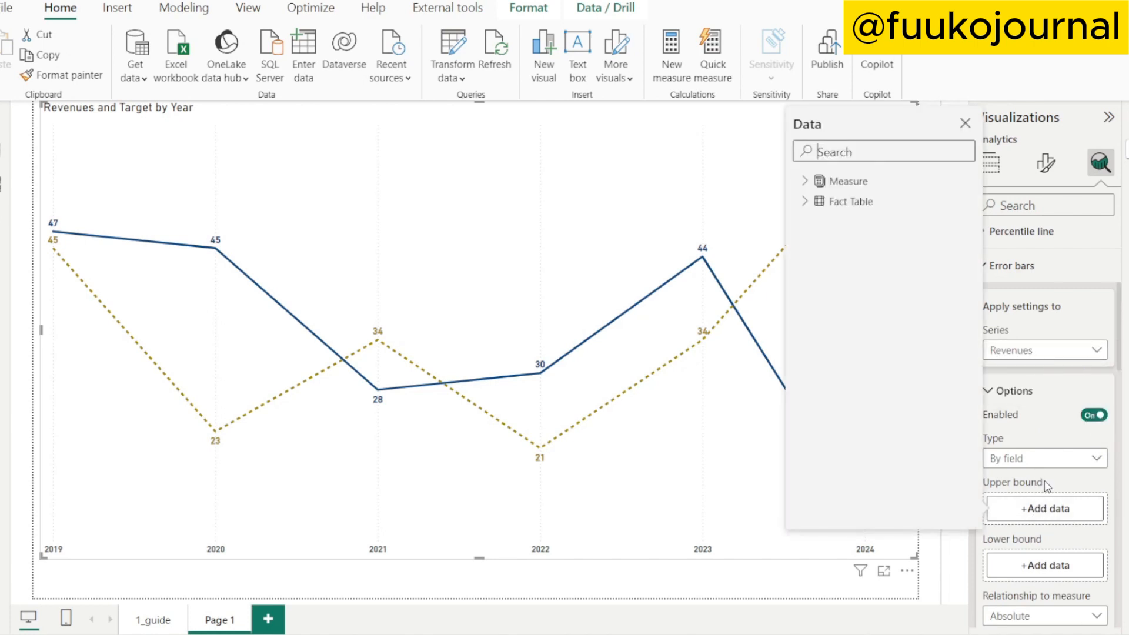
left_click(803, 182)
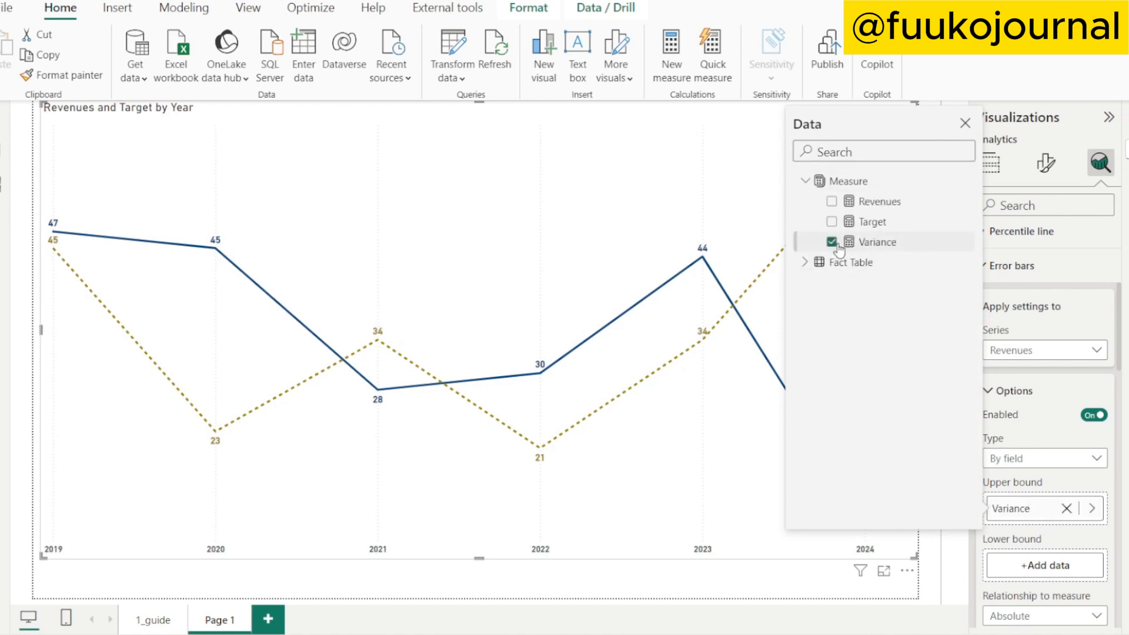
left_click(1052, 427)
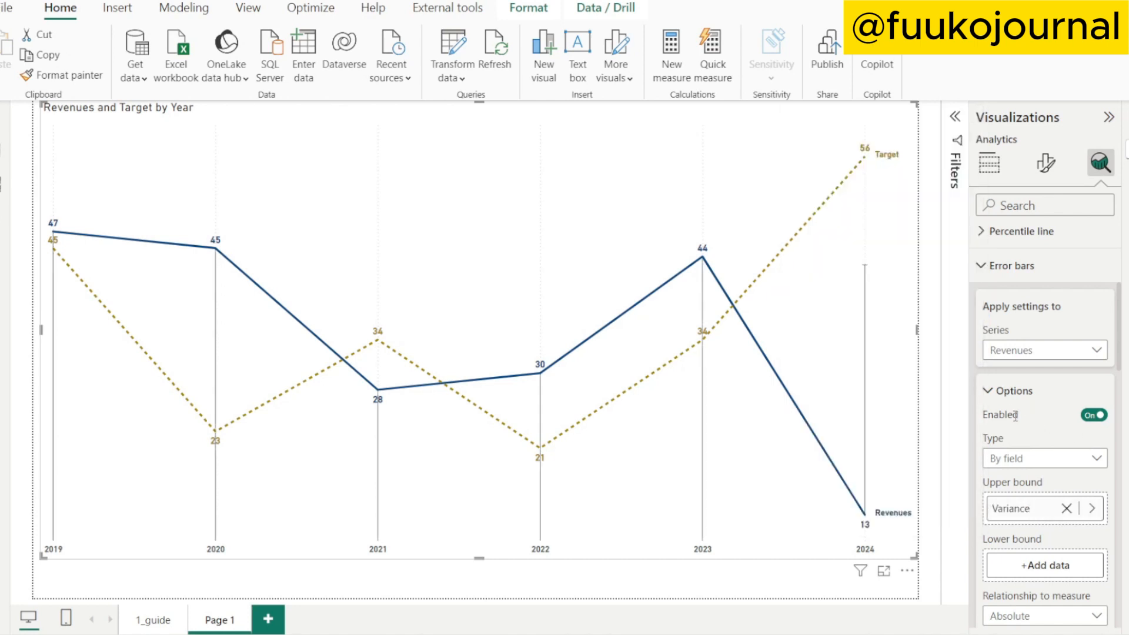
Set the error bars' relationship to measure to Relative
scroll(1060, 457, "down", 3)
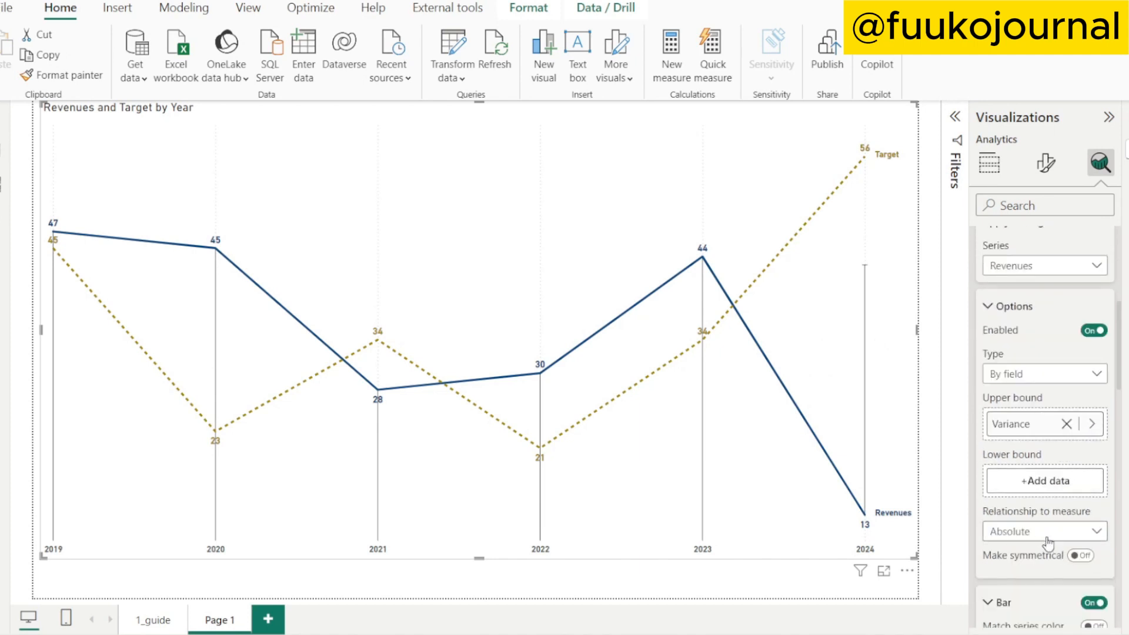
left_click(1063, 532)
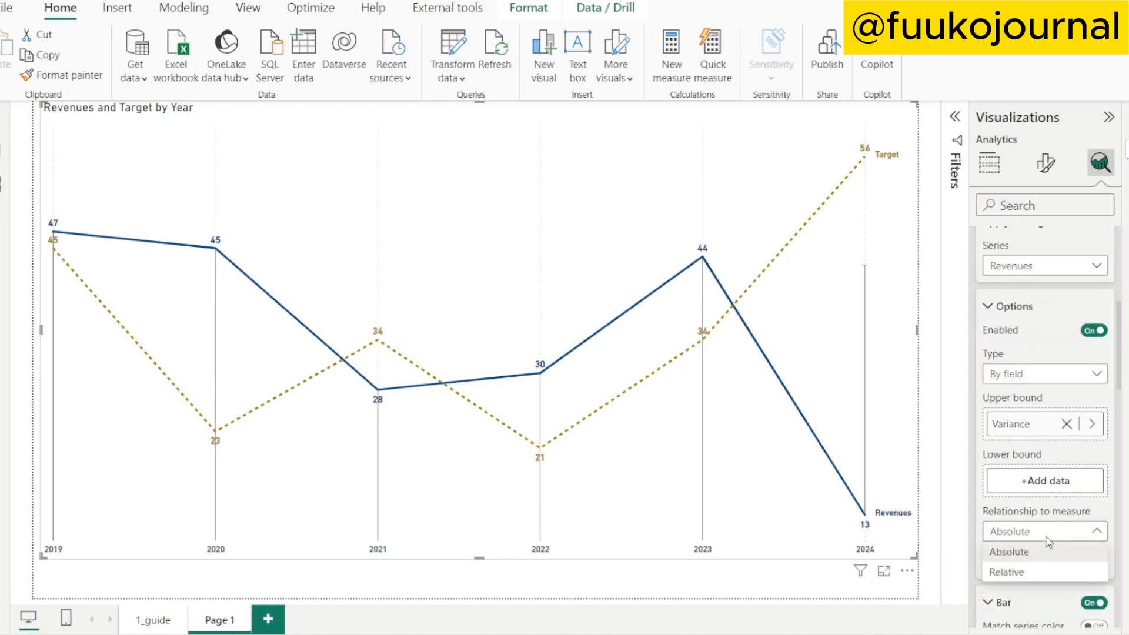
left_click(1030, 575)
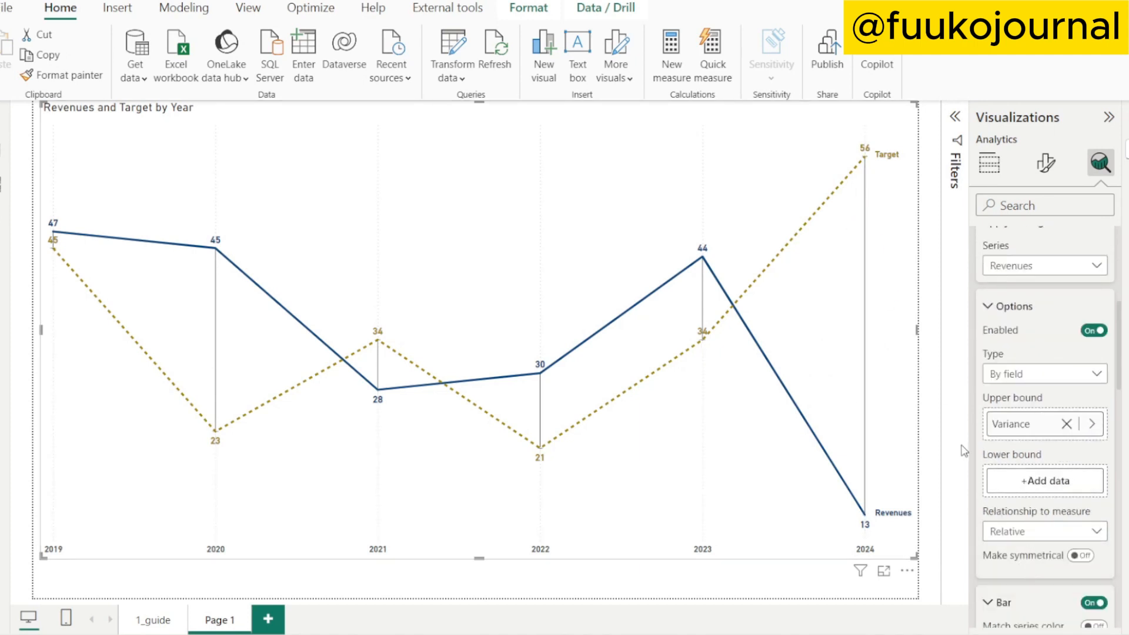
Turn off the bars of the Revenues error bars and turn on the error band to shade the gap between the lines
scroll(1035, 480, "down", 3)
scroll(1084, 442, "down", 3)
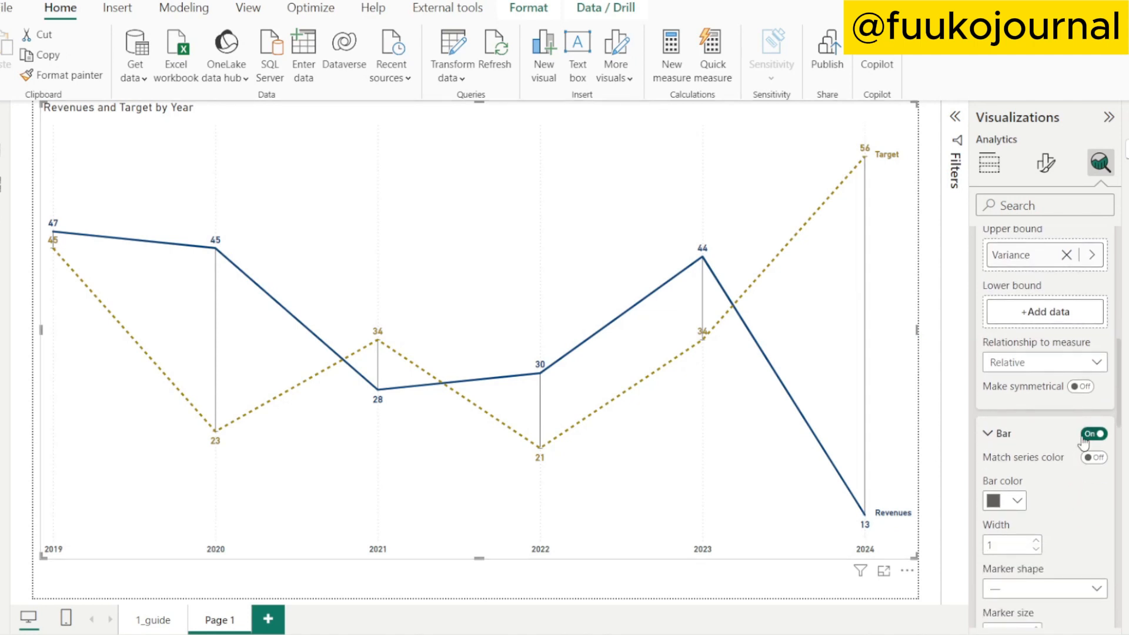
scroll(1075, 435, "down", 12)
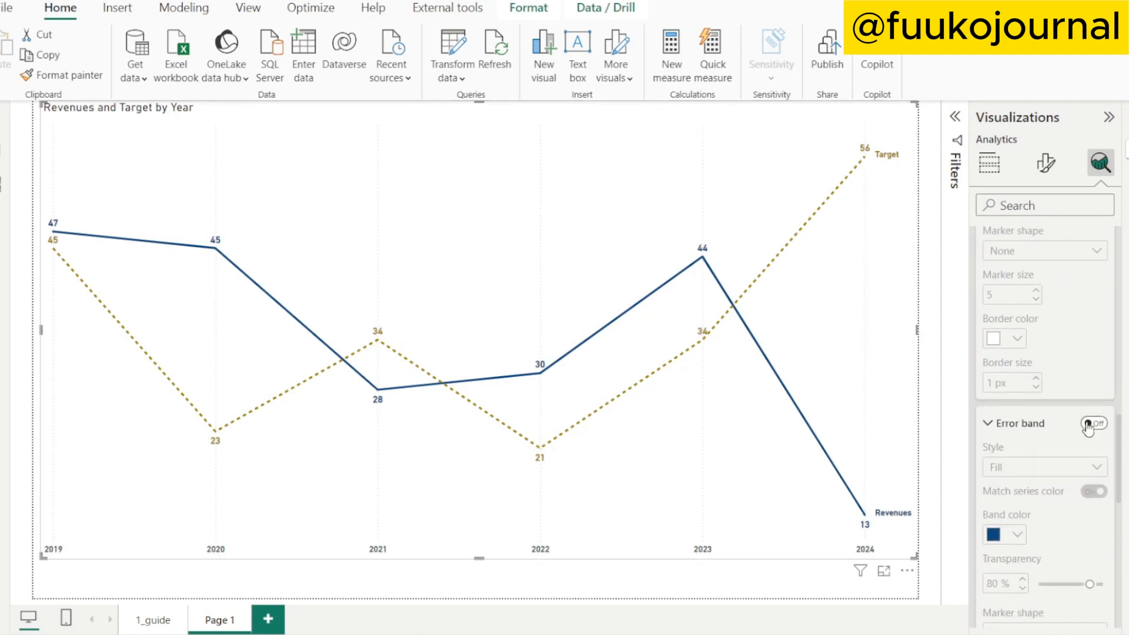
left_click(1092, 425)
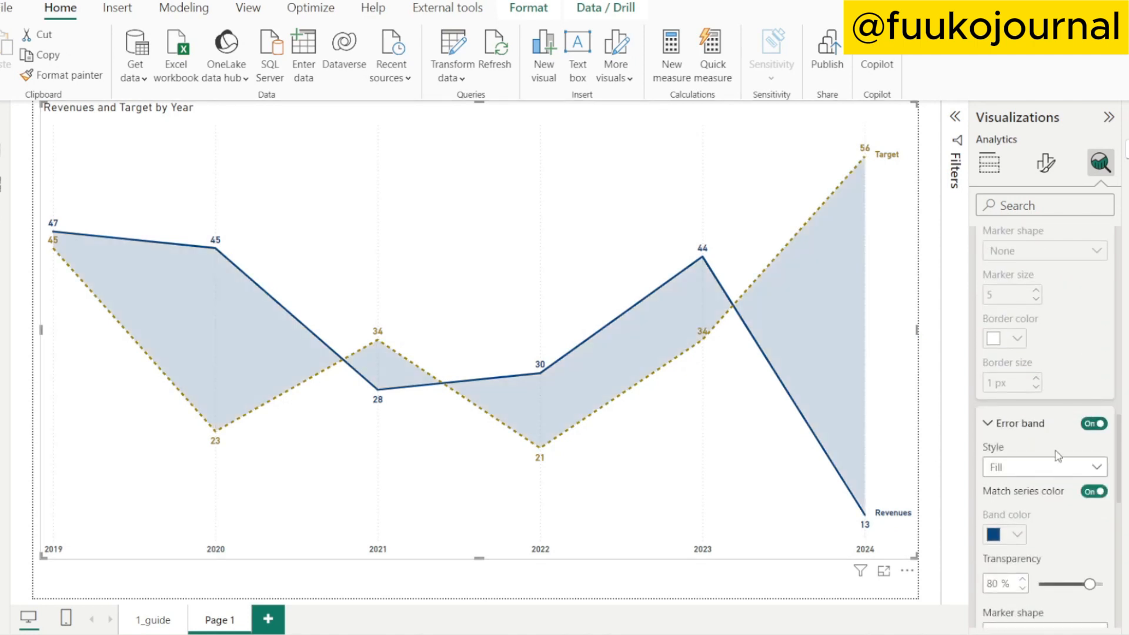
scroll(1059, 456, "down", 12)
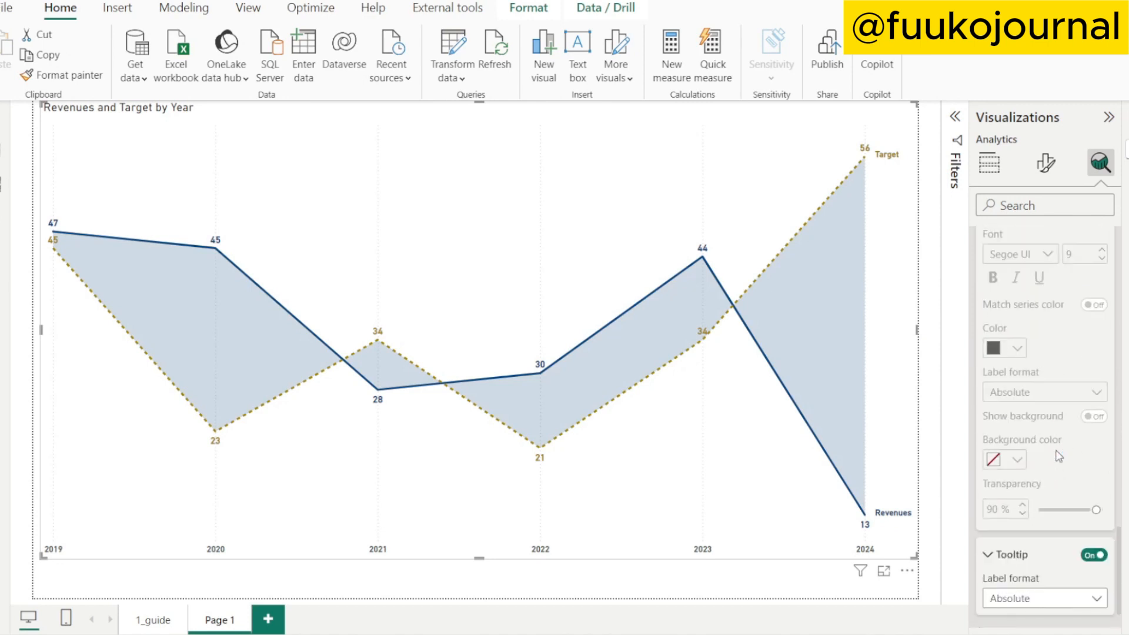
scroll(1059, 456, "down", 2)
scroll(1058, 453, "up", 15)
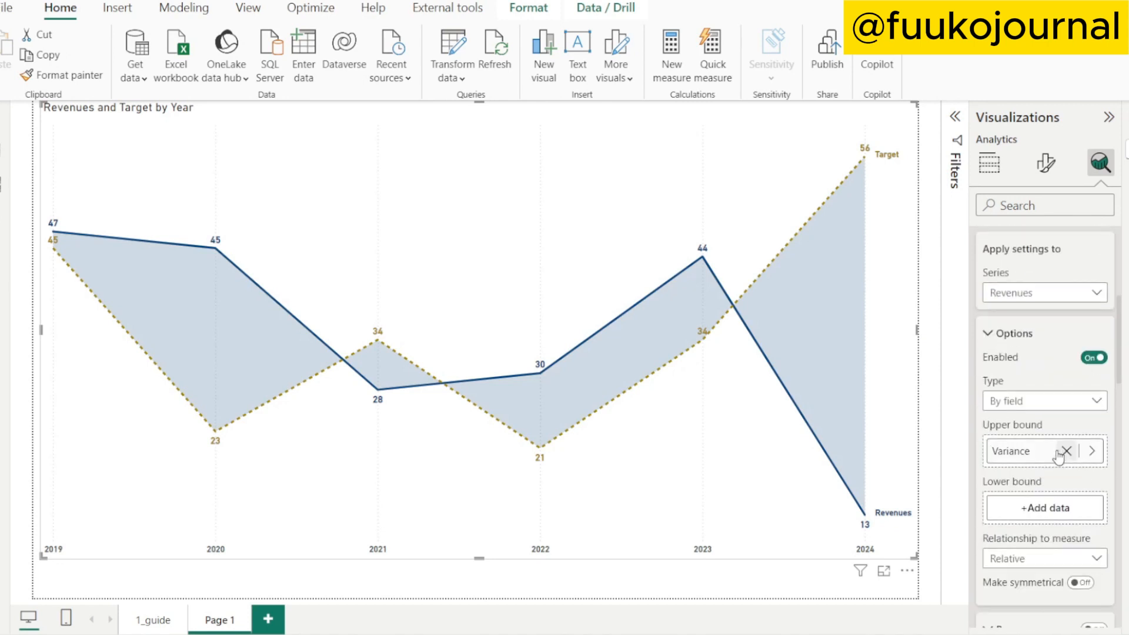
left_click(692, 585)
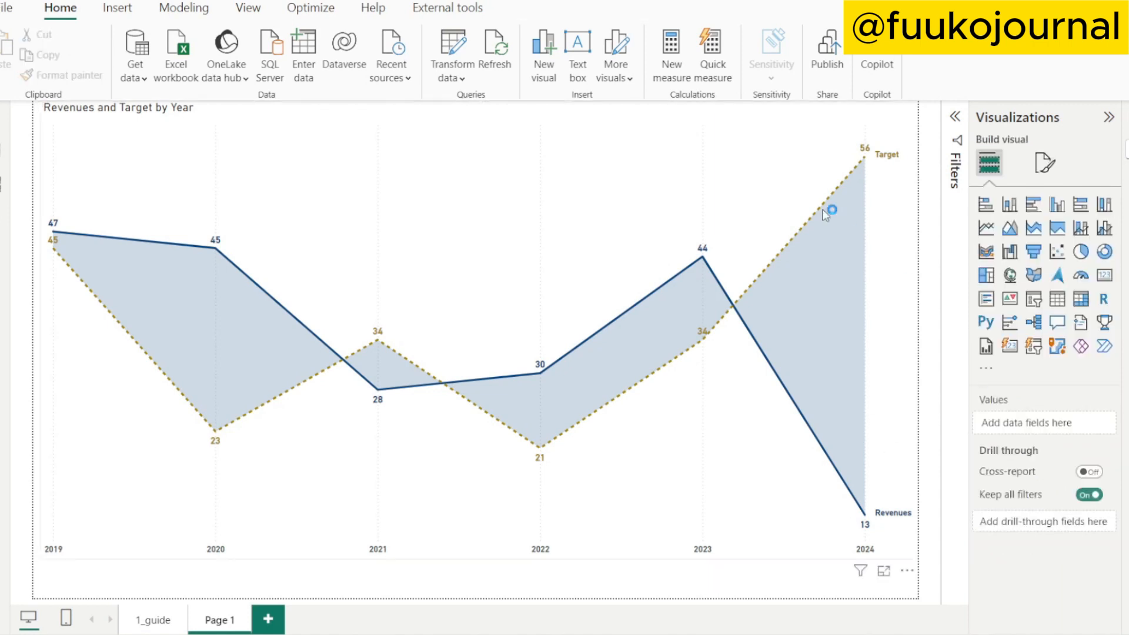